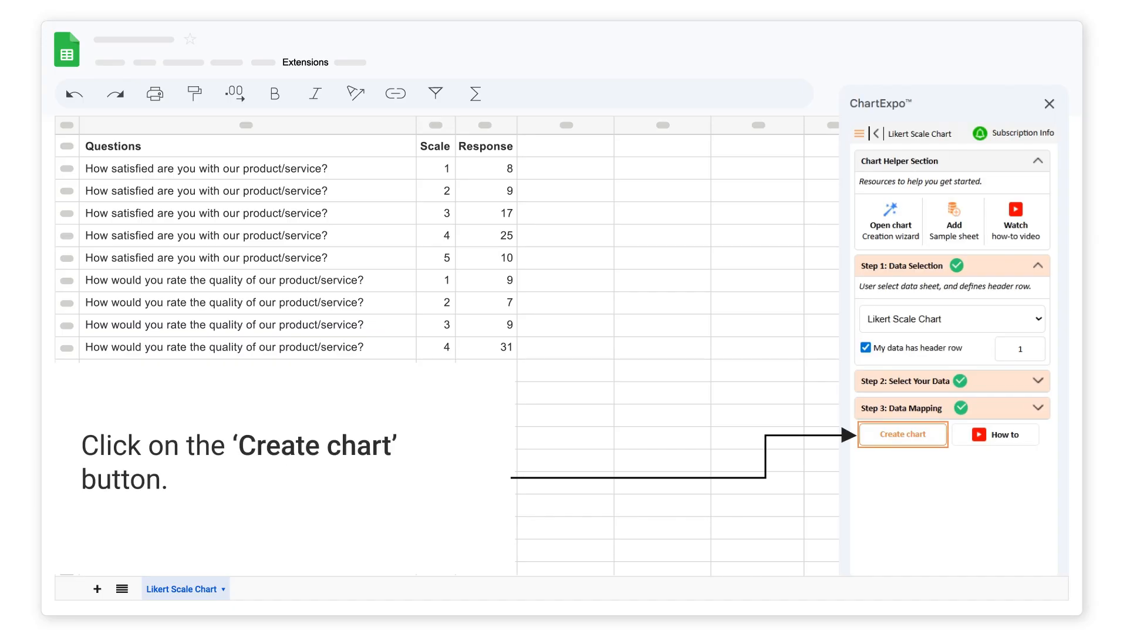
# Generate the Likert scale chart from the data already selected and mapped in the Likert Scale Chart sheet
pyautogui.click(903, 435)
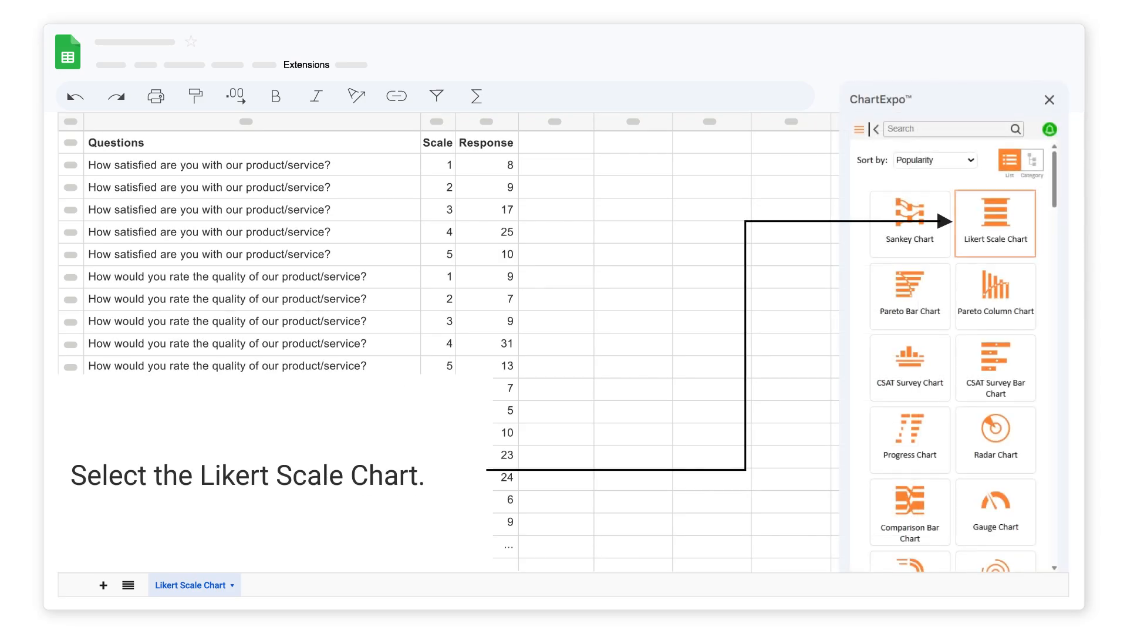
# Create a Likert Scale Chart from the Likert Scale Chart sheet using rows 2 to 21, columns A to C, mapping Response, Questions and Scale
pyautogui.click(996, 223)
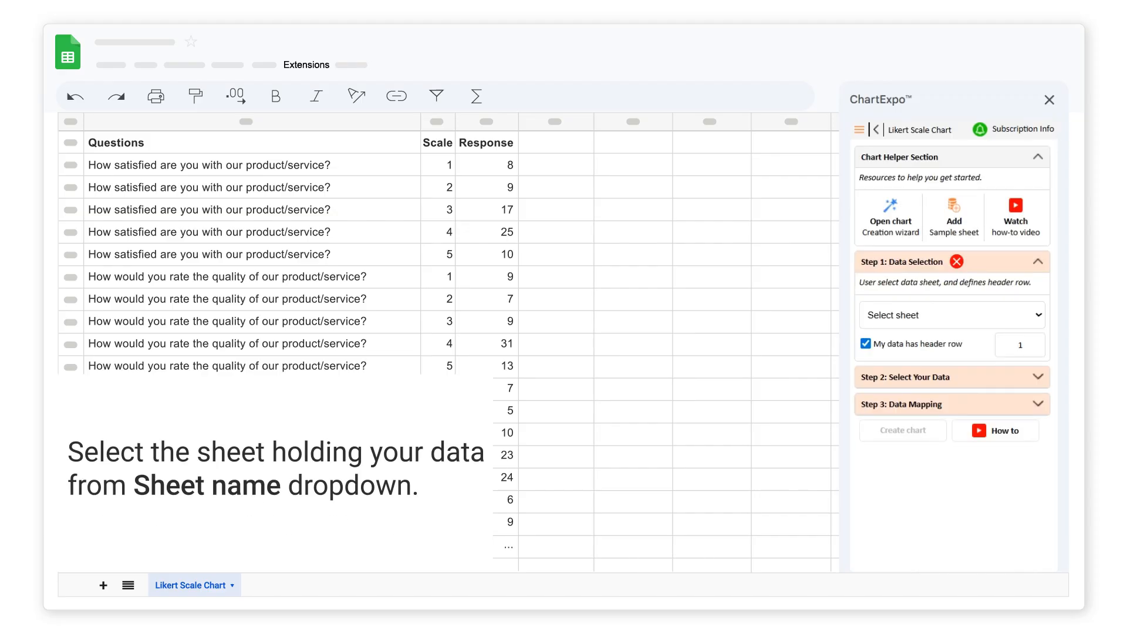
pyautogui.click(1039, 315)
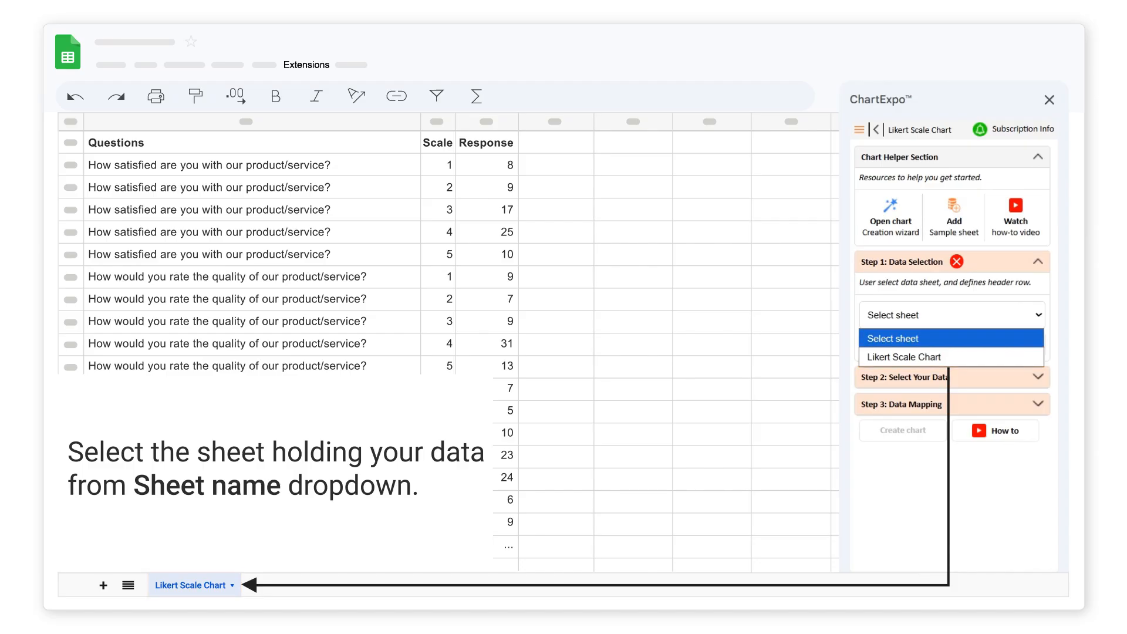
pyautogui.click(904, 356)
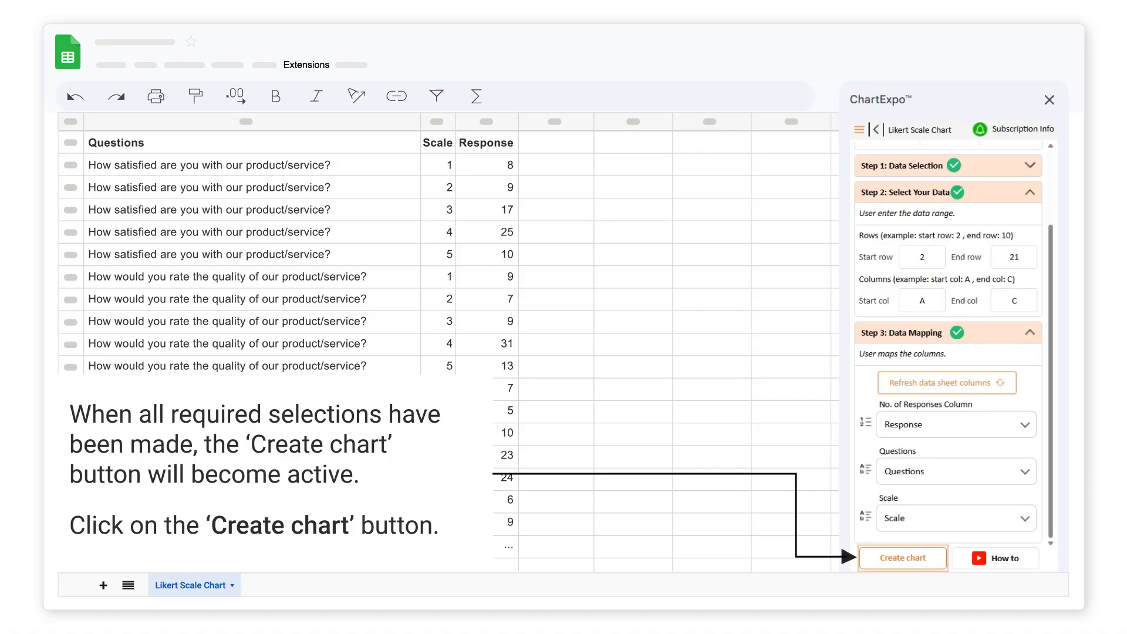
pyautogui.click(902, 557)
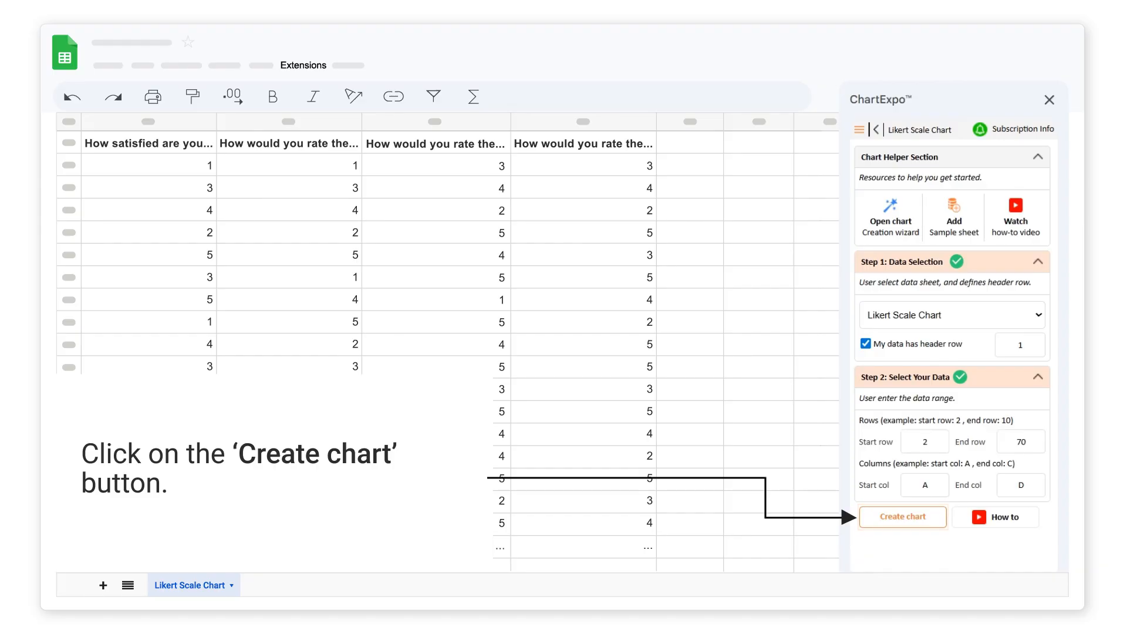
# Create the Likert scale chart from the numeric survey responses in rows 2 to 70, columns A to D
pyautogui.click(903, 515)
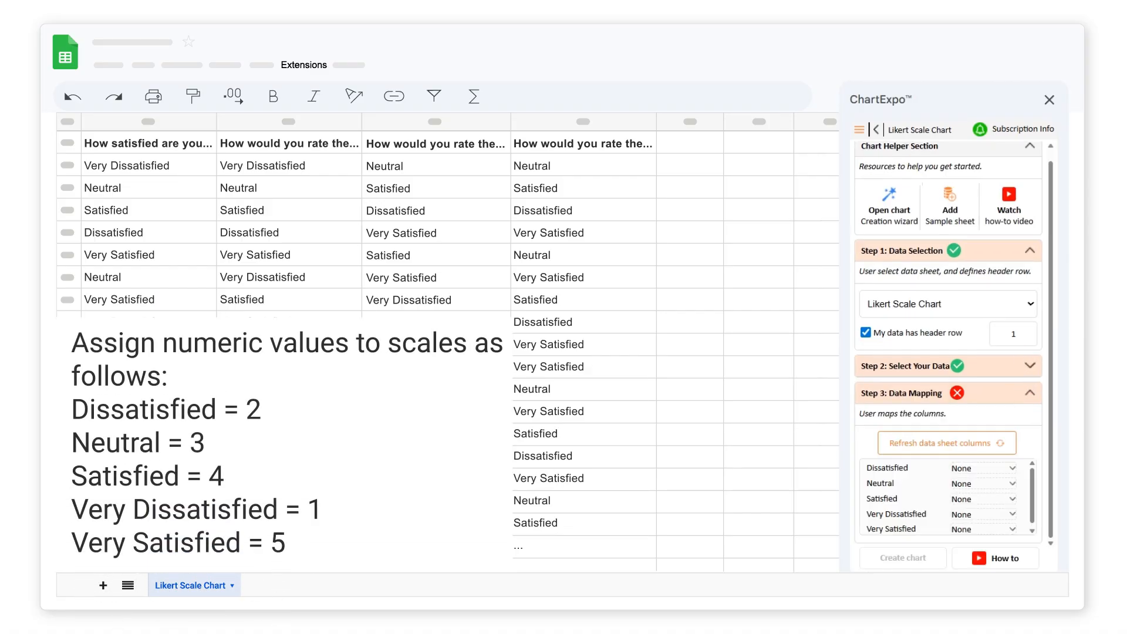
# Map Dissatisfied to 2, Neutral to 3, Satisfied to 4, Very Dissatisfied to 1 and Very Satisfied to 5, and create the chart
pyautogui.click(1012, 468)
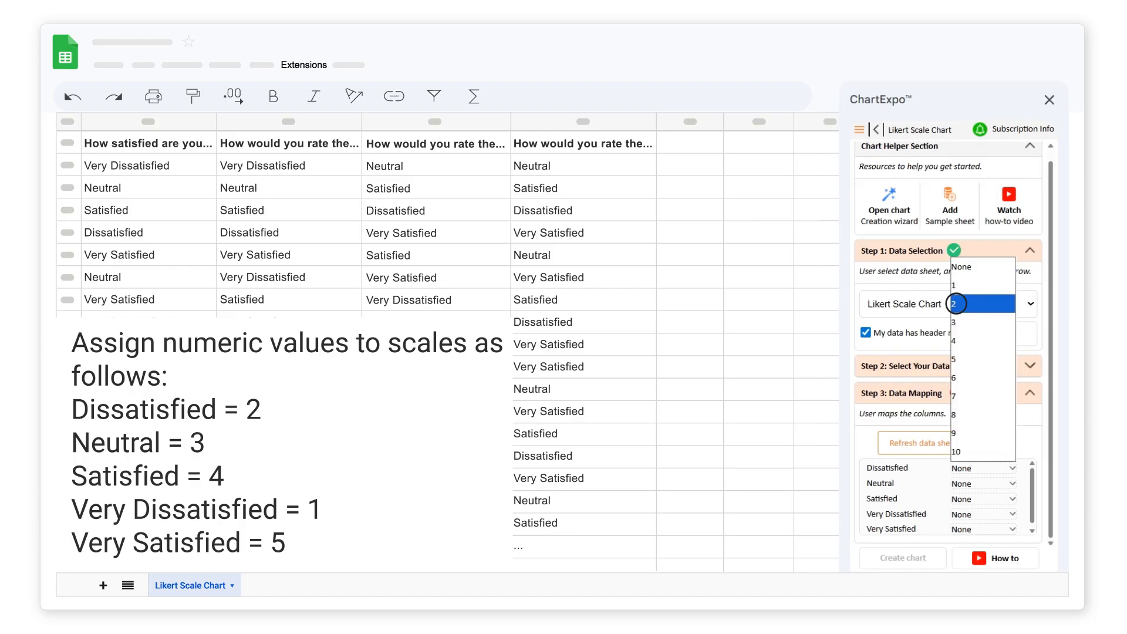
pyautogui.click(956, 303)
pyautogui.click(1011, 481)
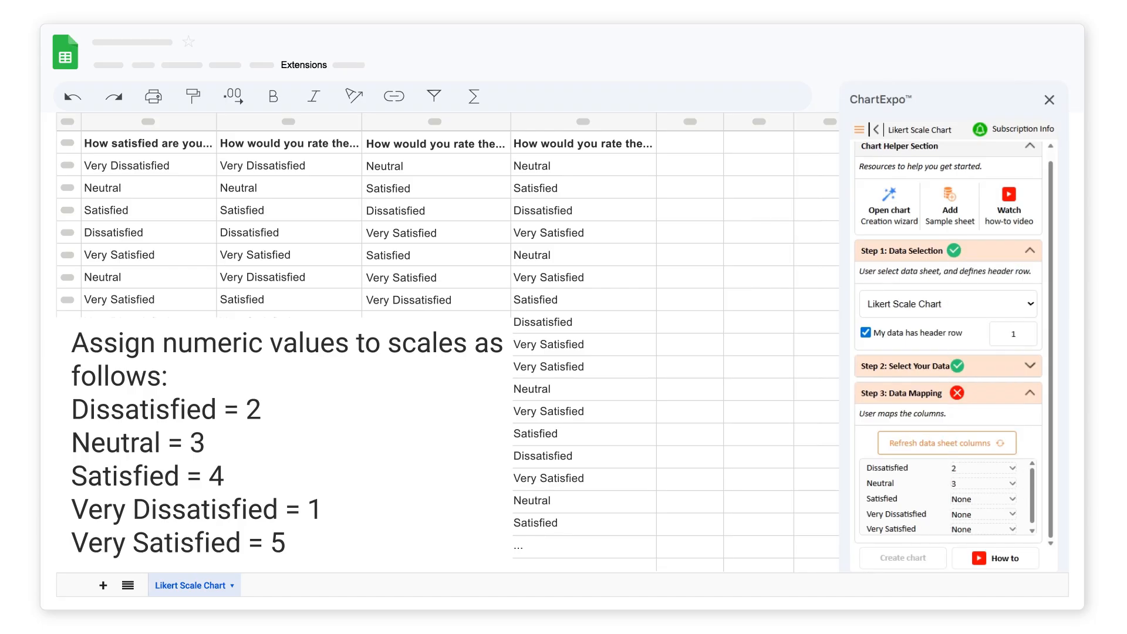
pyautogui.click(1012, 497)
pyautogui.click(1011, 513)
pyautogui.click(1012, 528)
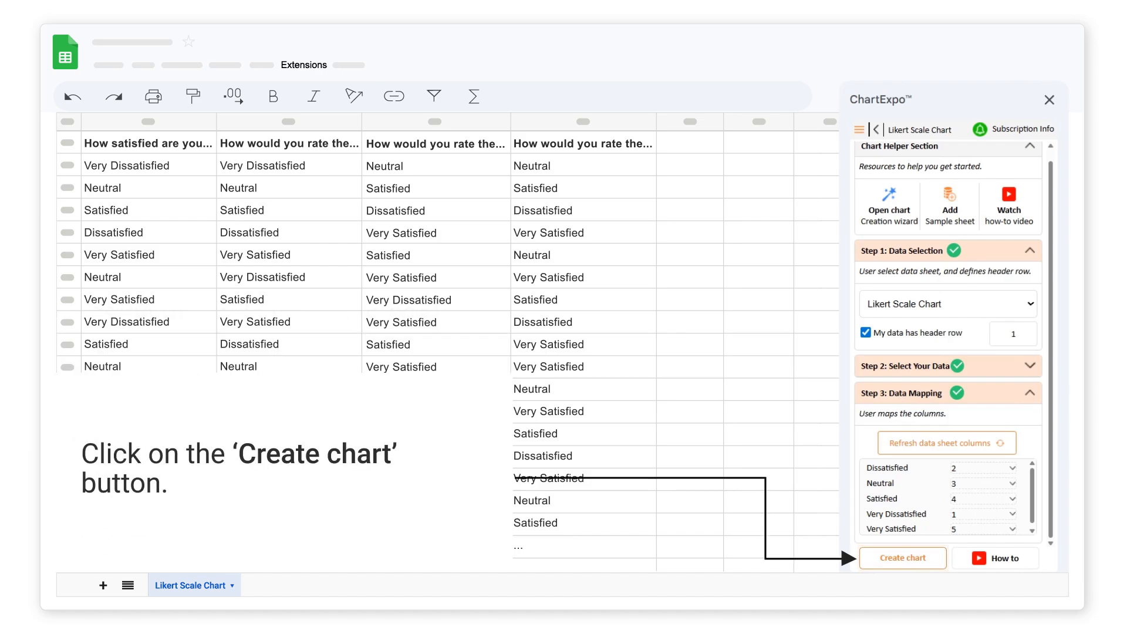
pyautogui.click(903, 558)
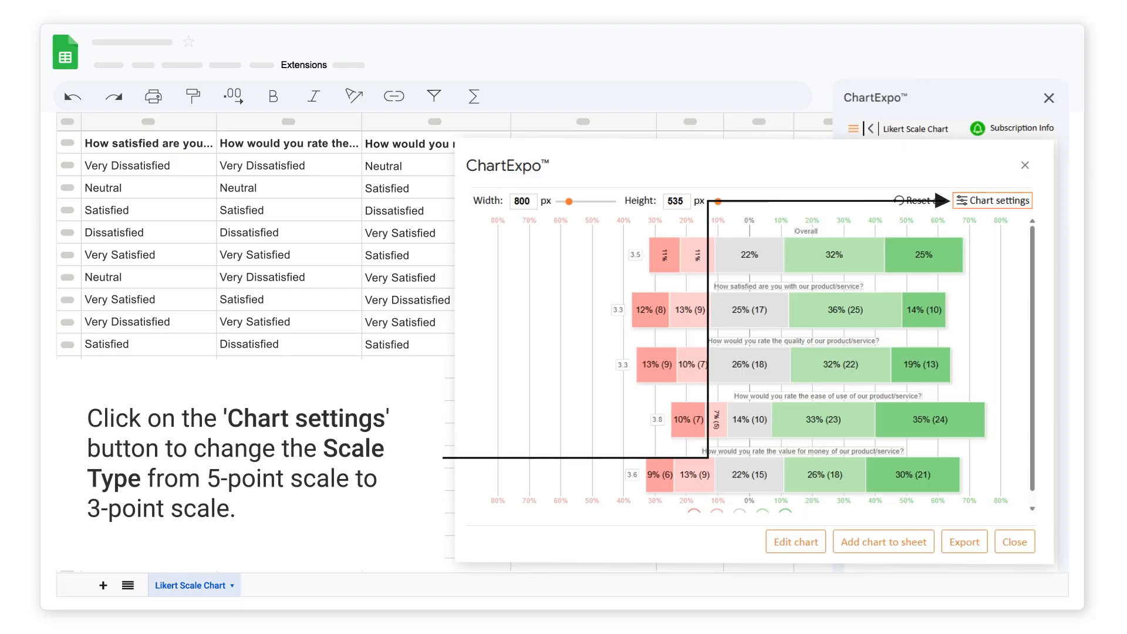
# Change the chart's scale type to a 3-point scale and apply the setting
pyautogui.click(992, 200)
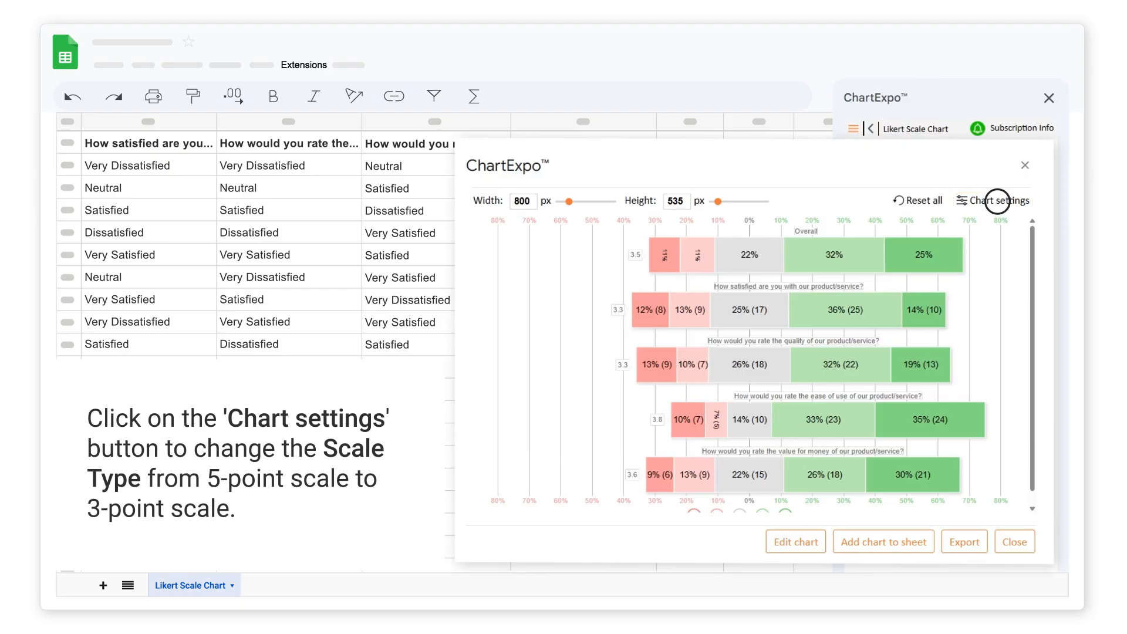
pyautogui.click(868, 357)
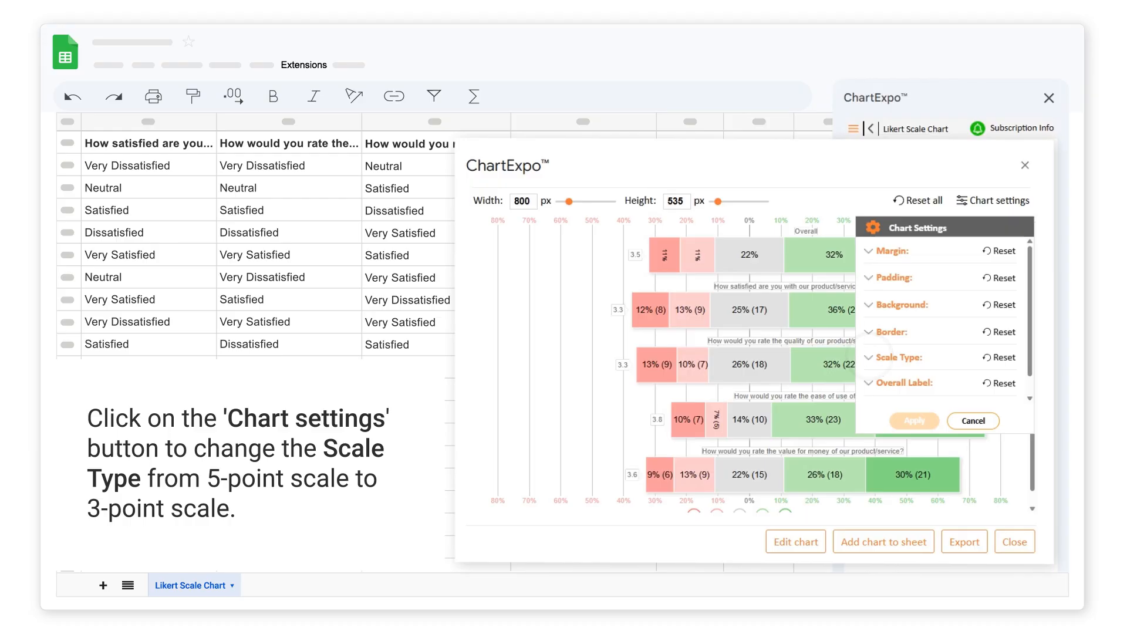
pyautogui.click(1016, 292)
pyautogui.click(870, 330)
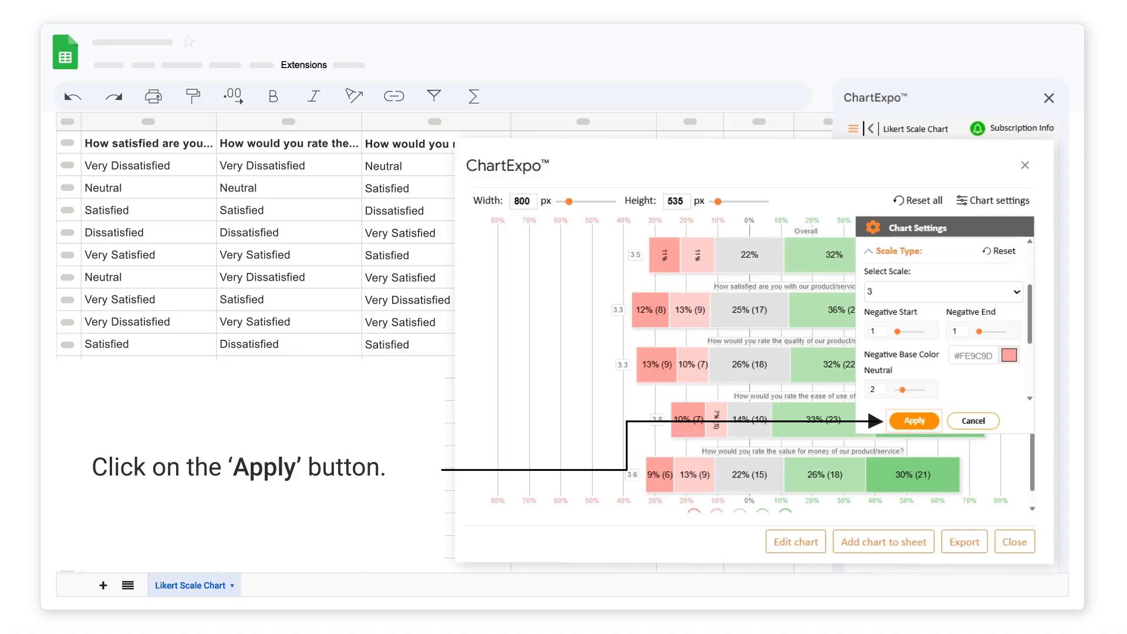
pyautogui.click(913, 420)
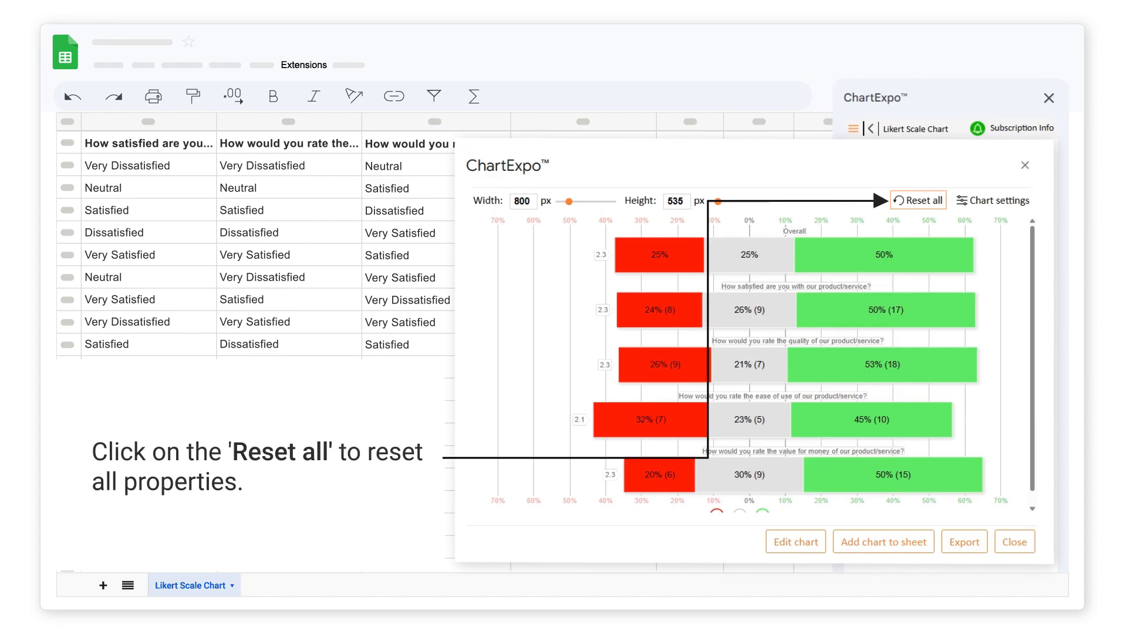
# Reset all chart properties to their defaults and confirm the reset
pyautogui.click(919, 201)
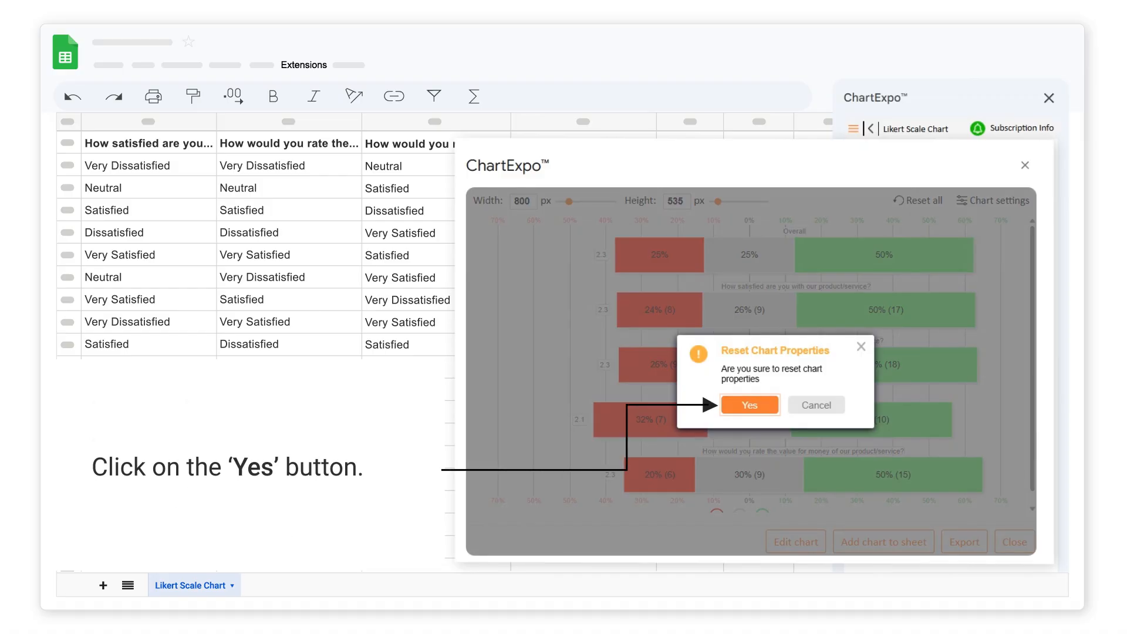
pyautogui.click(750, 405)
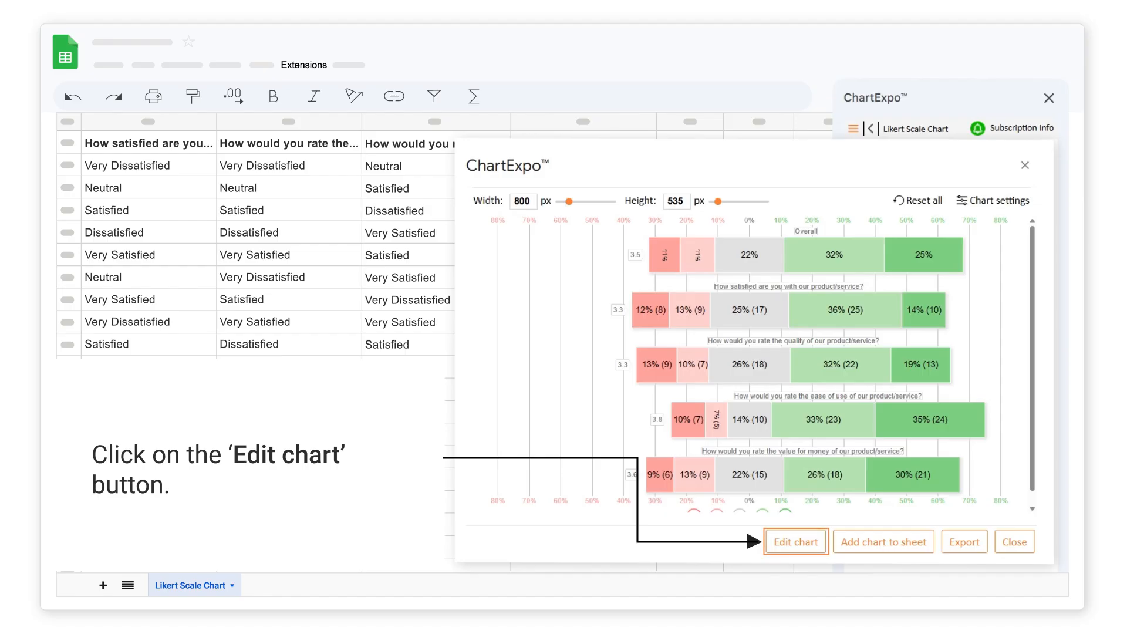
# Start editing the chart, set line 1 of its header to "Product Survey", and turn on the header's display
pyautogui.click(796, 541)
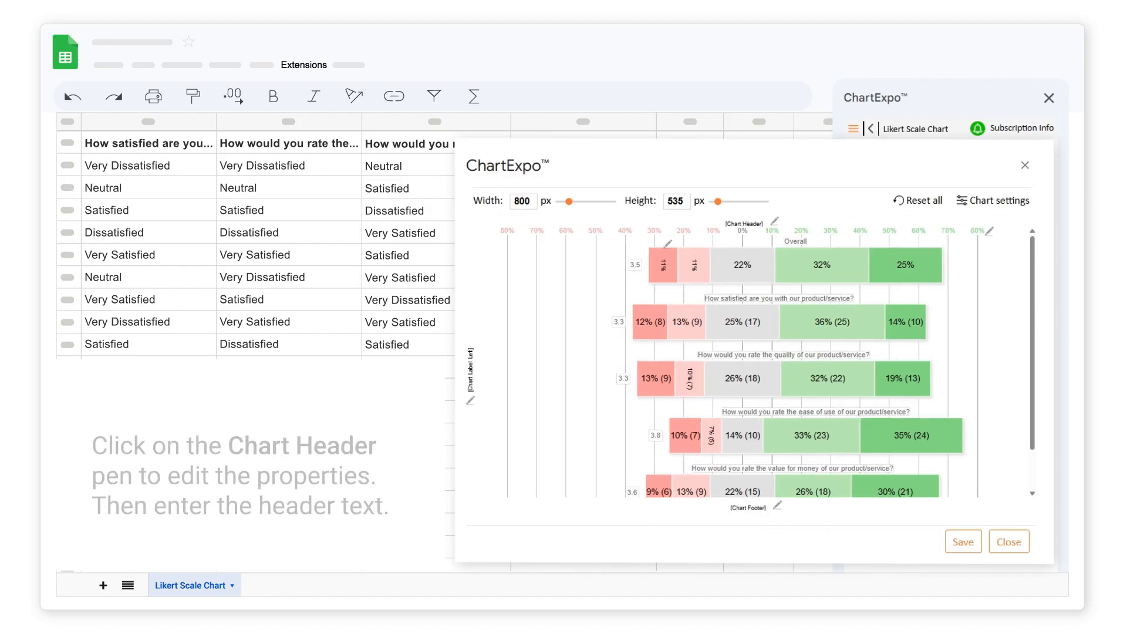
pyautogui.click(775, 220)
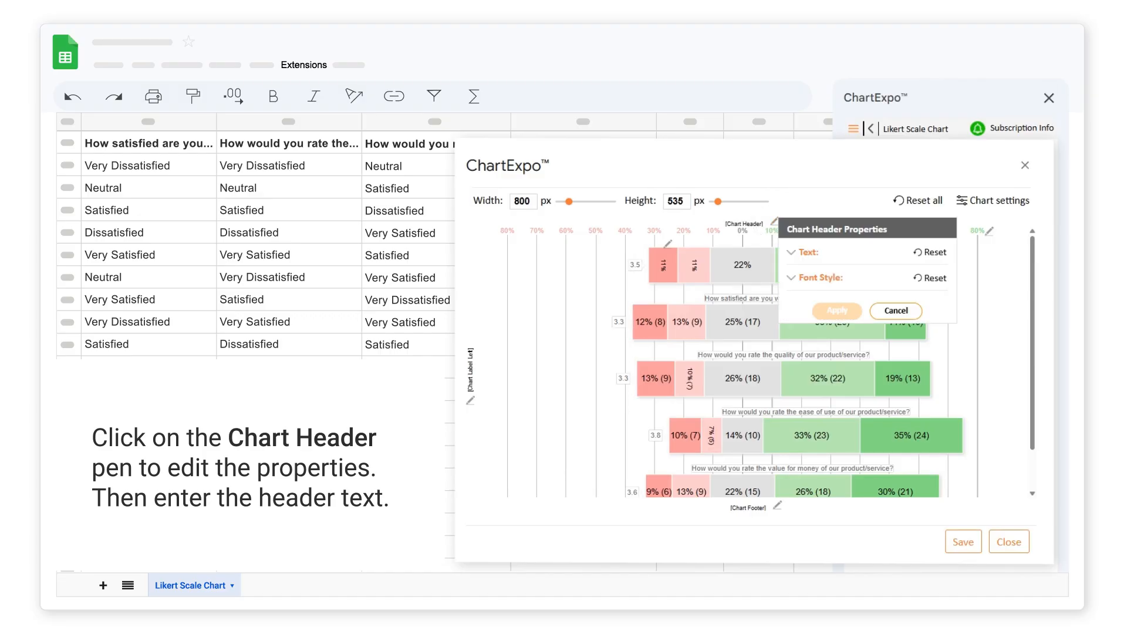
pyautogui.click(791, 252)
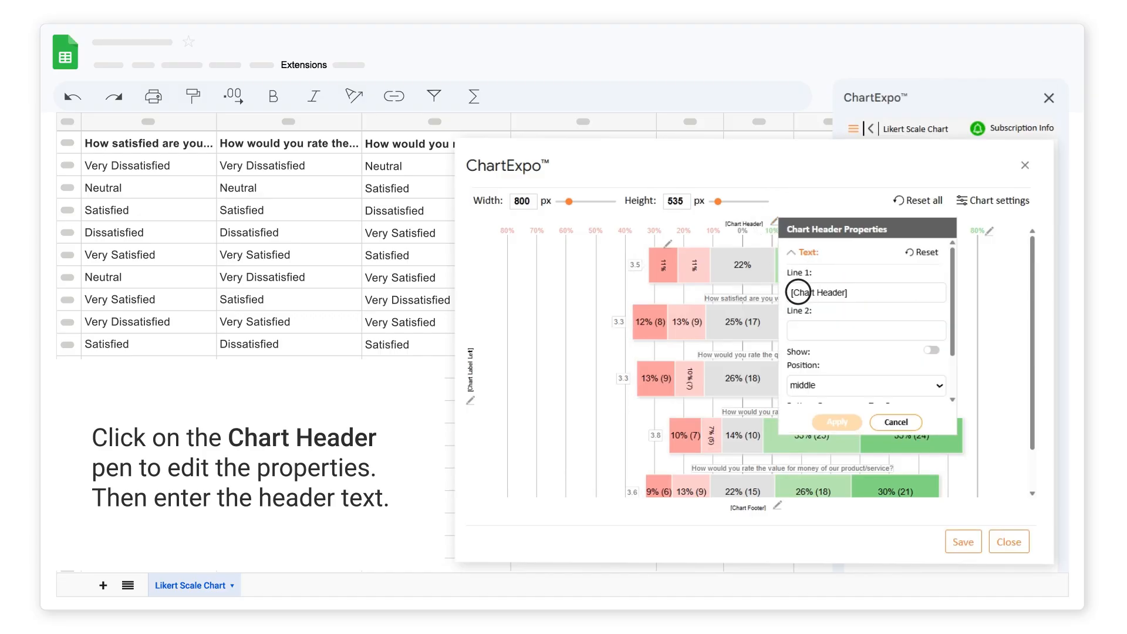
pyautogui.write('Product Survey')
pyautogui.click(931, 350)
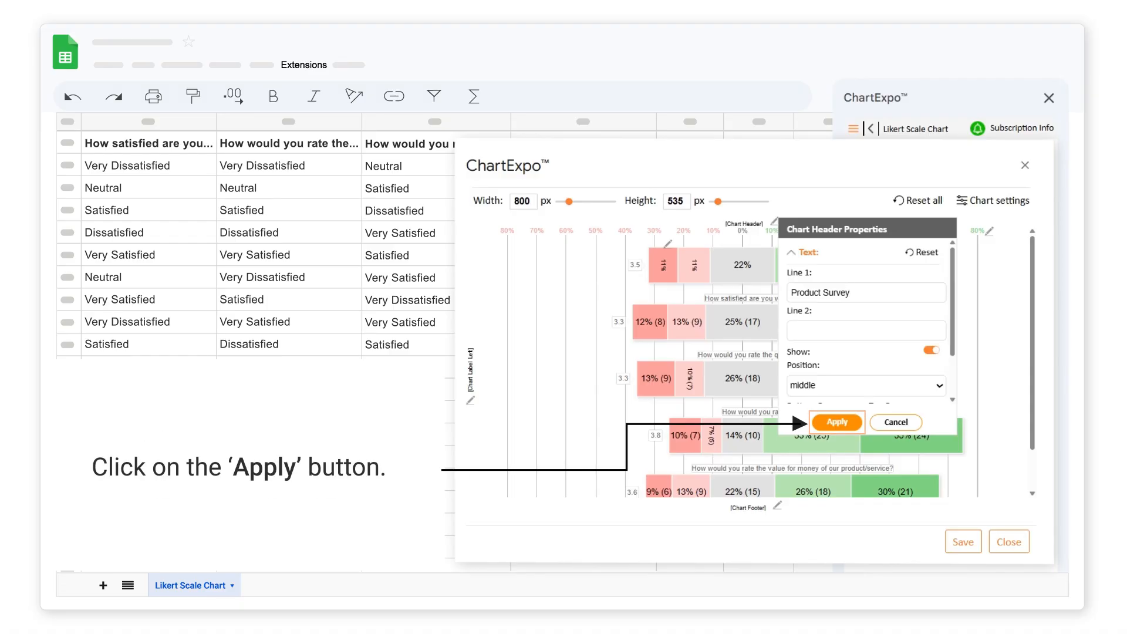
pyautogui.click(837, 422)
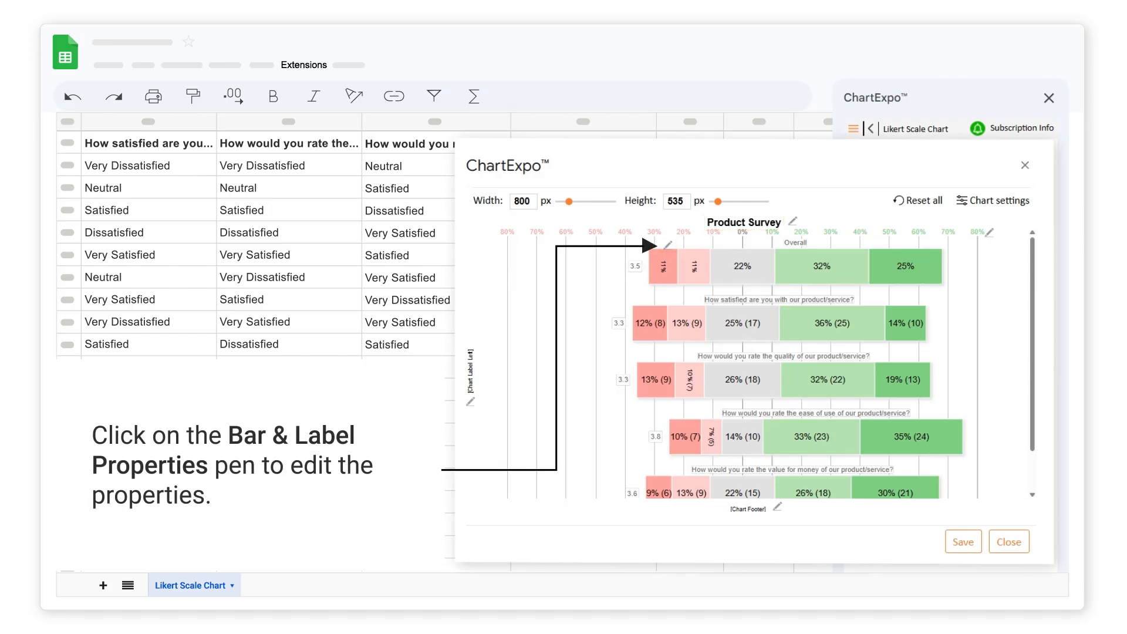
# Set the bar colors to #0a6892 for Rating 1, #5DBFEB for Rating 2, #FDB26A for Rating 4 and #CC7B10 for Rating 5
pyautogui.click(667, 244)
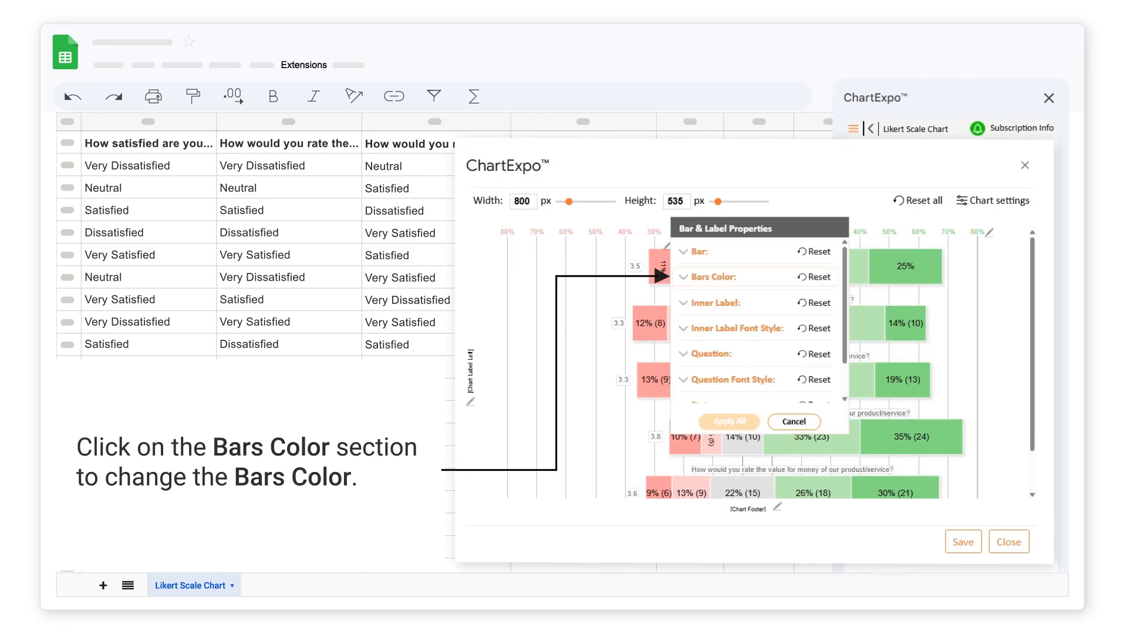
pyautogui.click(683, 276)
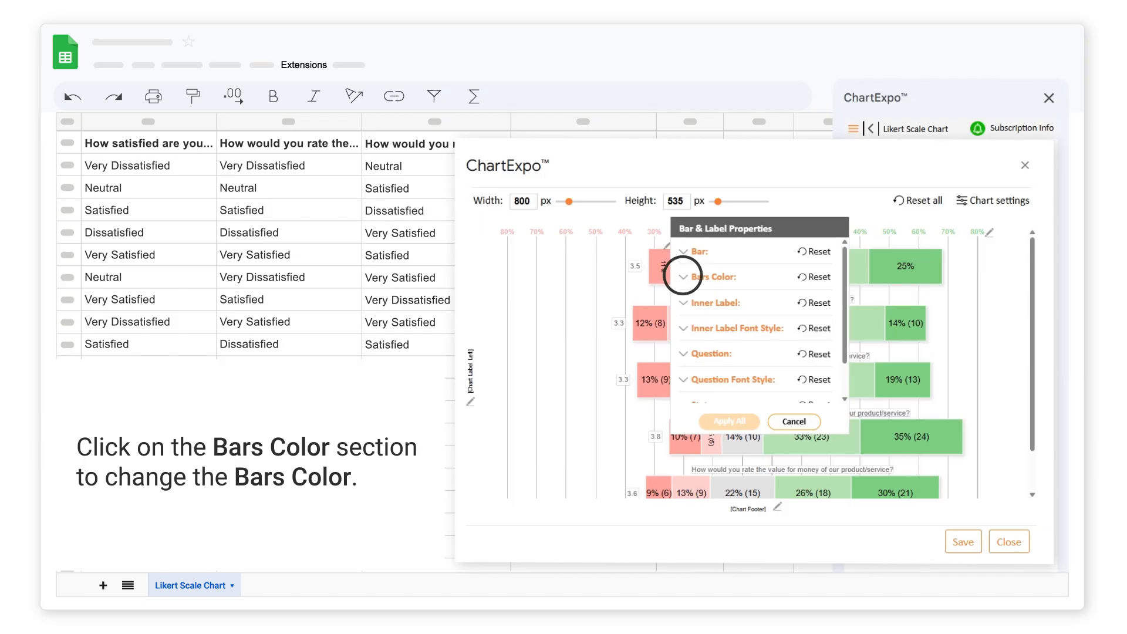
pyautogui.click(824, 278)
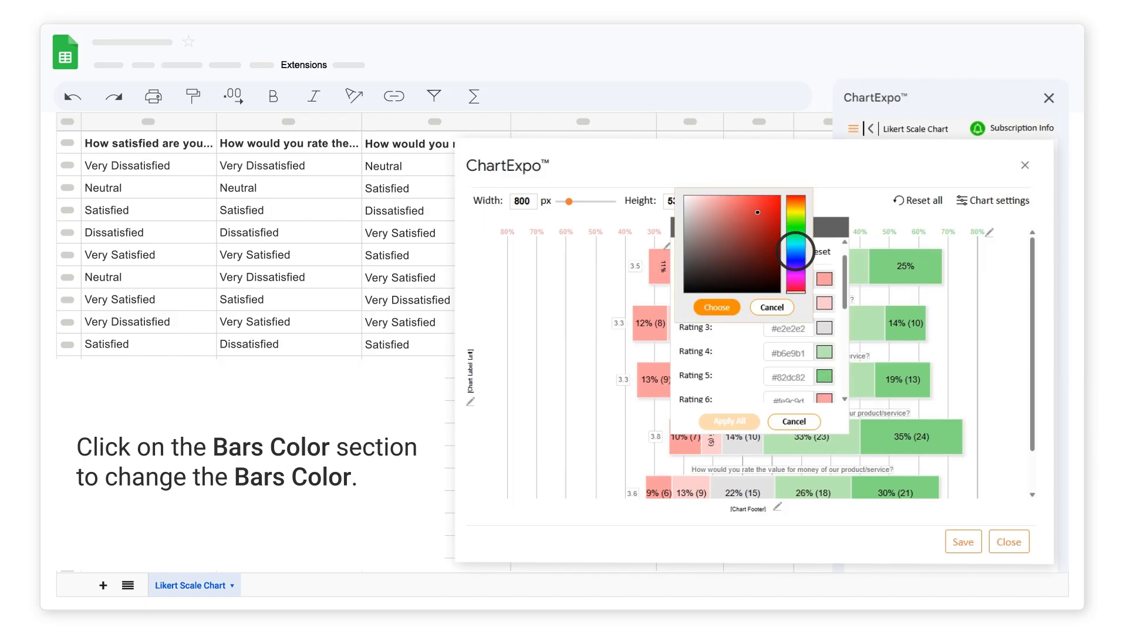
pyautogui.click(795, 251)
pyautogui.click(717, 307)
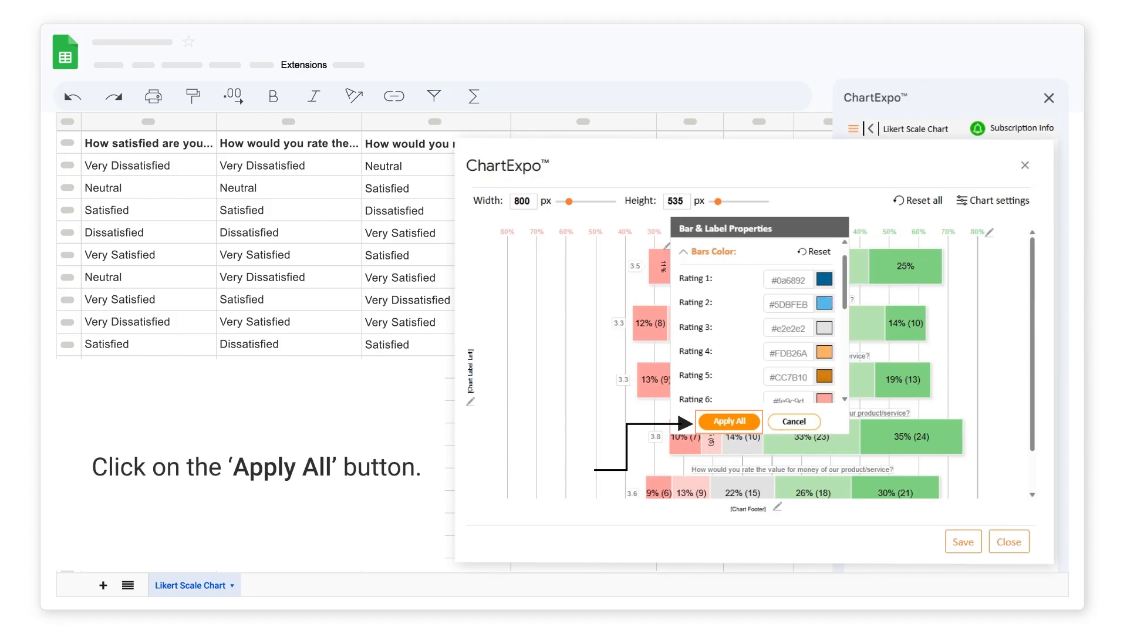
pyautogui.click(730, 421)
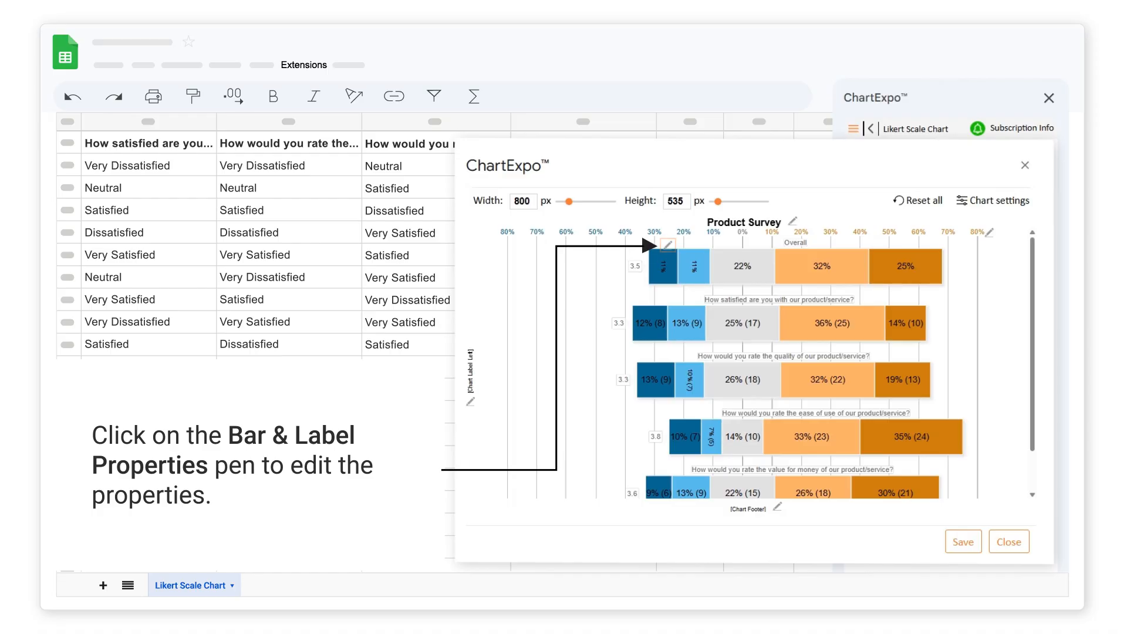
# Hide the response numbers in the inner labels of all bars, keeping the percentages
pyautogui.click(667, 244)
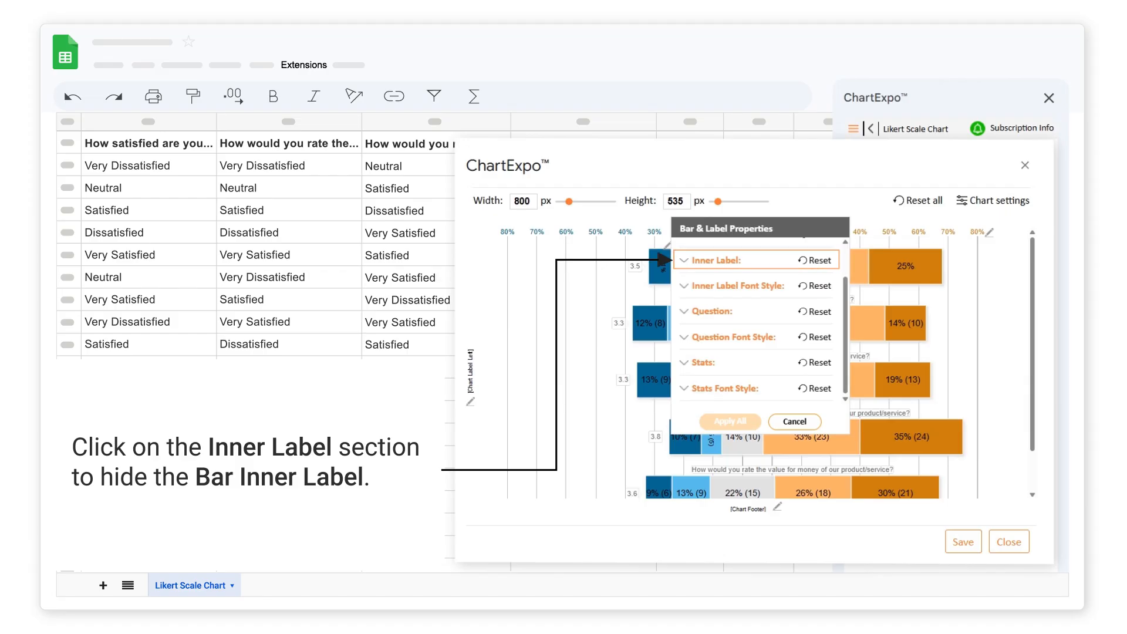
pyautogui.click(675, 258)
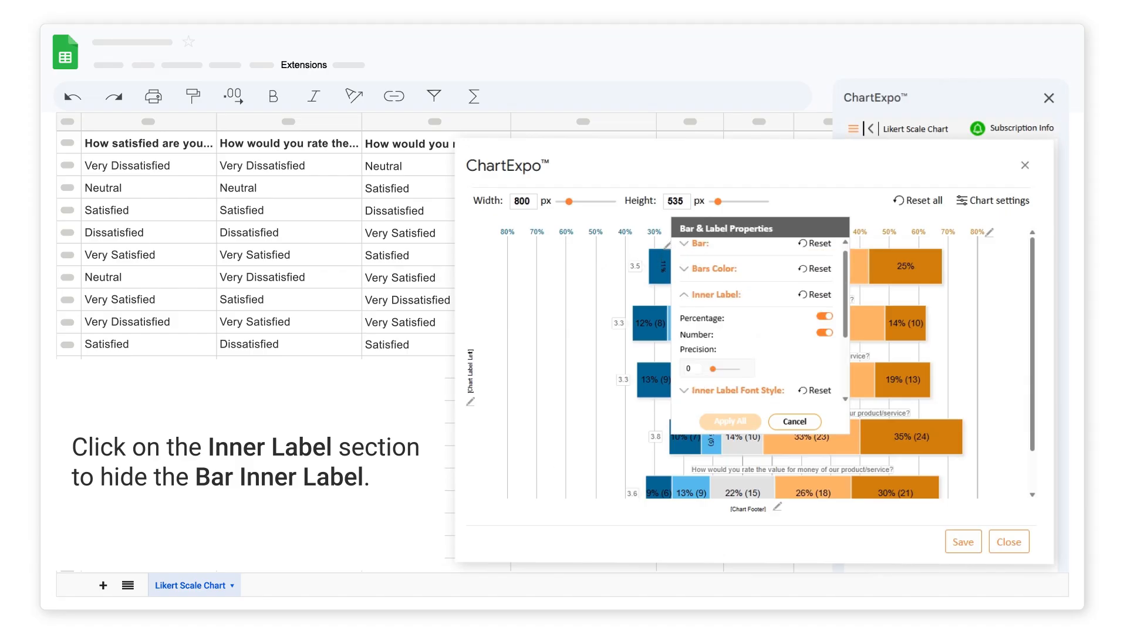
pyautogui.click(825, 333)
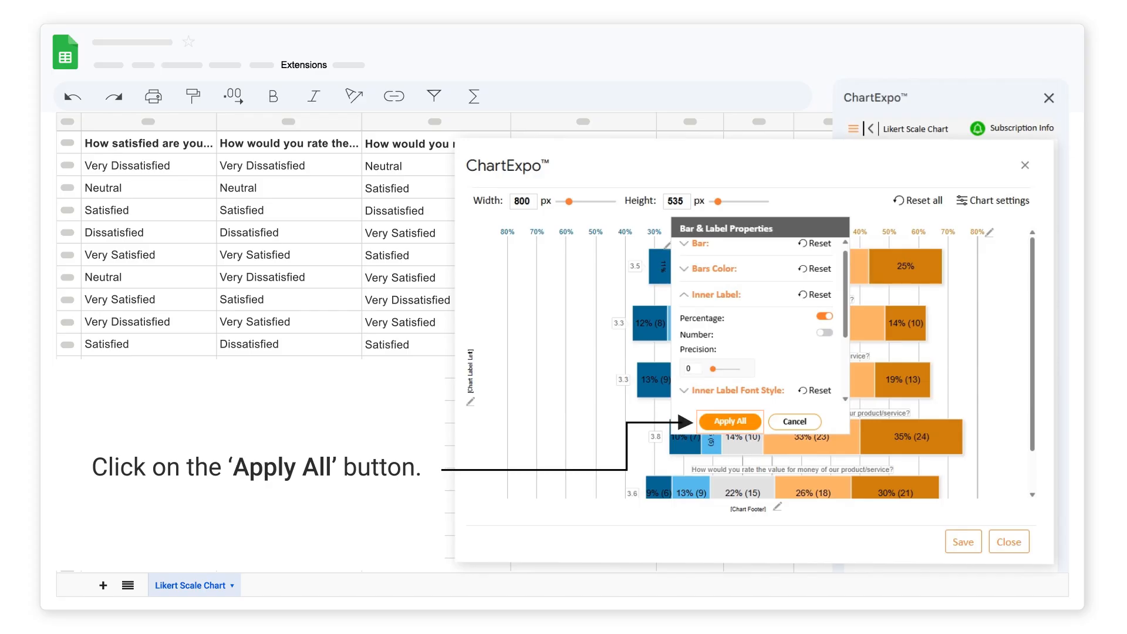
pyautogui.click(731, 420)
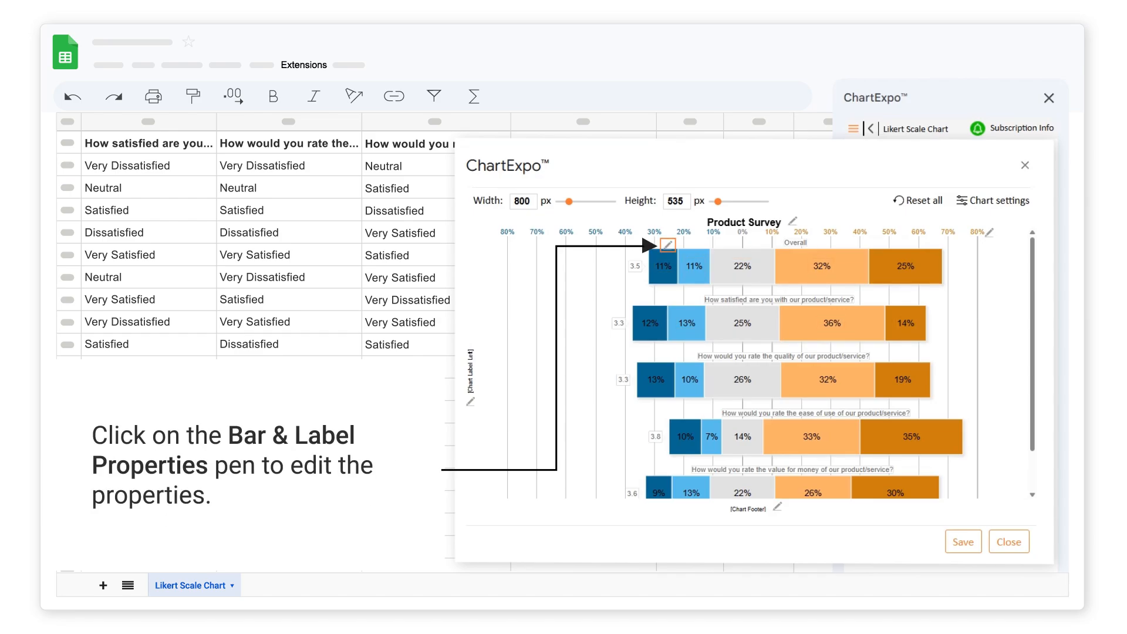
# Make the question labels above the bars bold and apply the font style to all
pyautogui.click(667, 244)
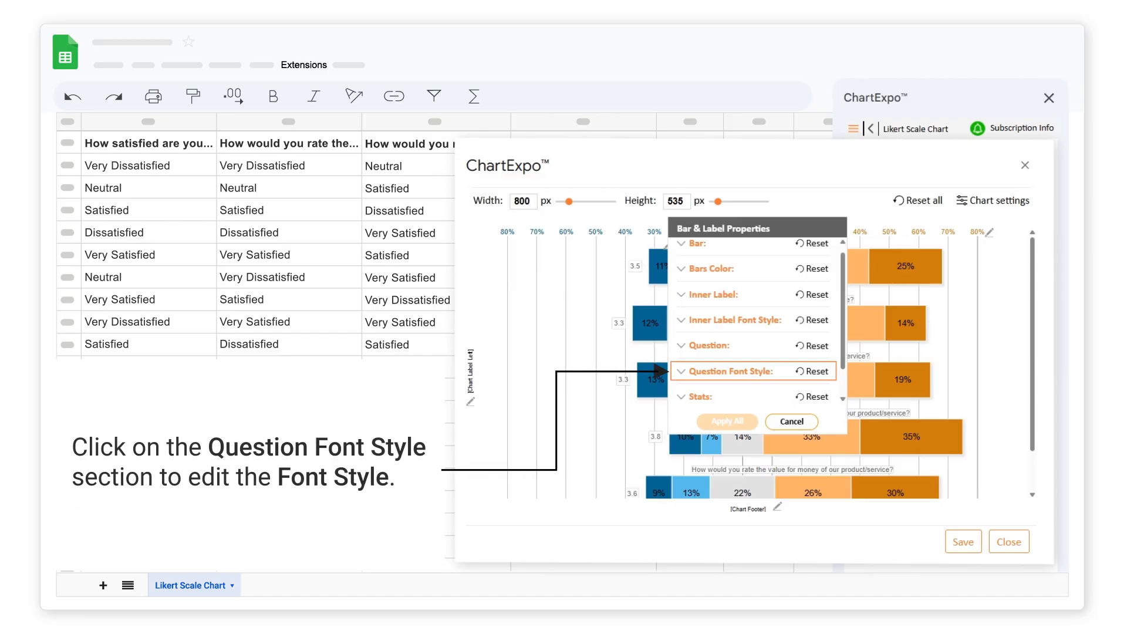
pyautogui.click(680, 372)
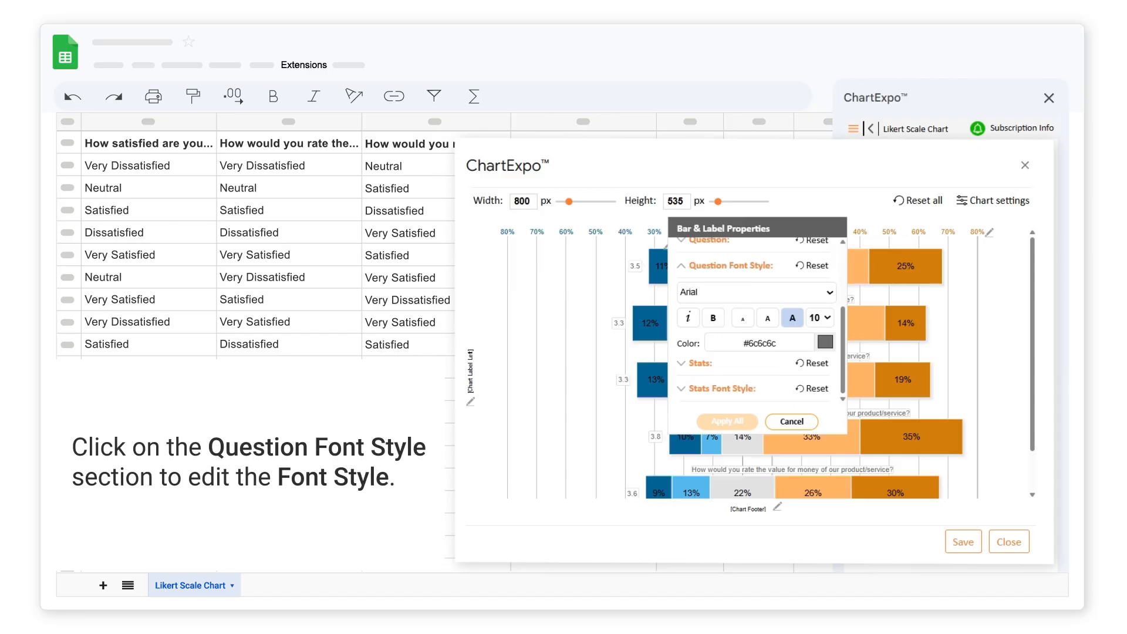
pyautogui.click(712, 317)
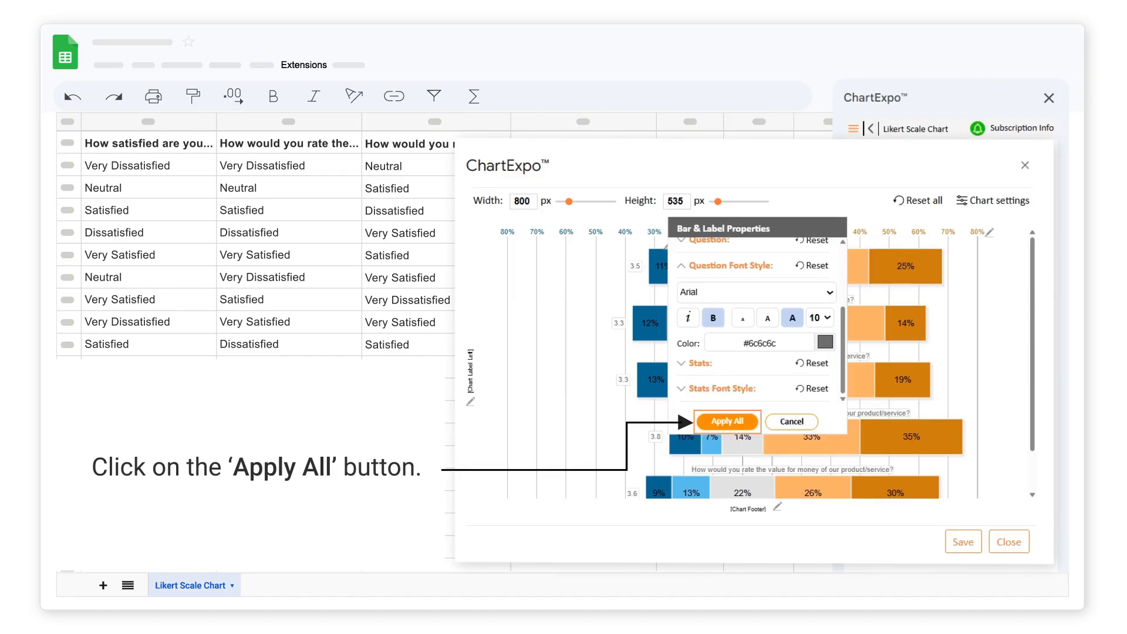
pyautogui.click(728, 421)
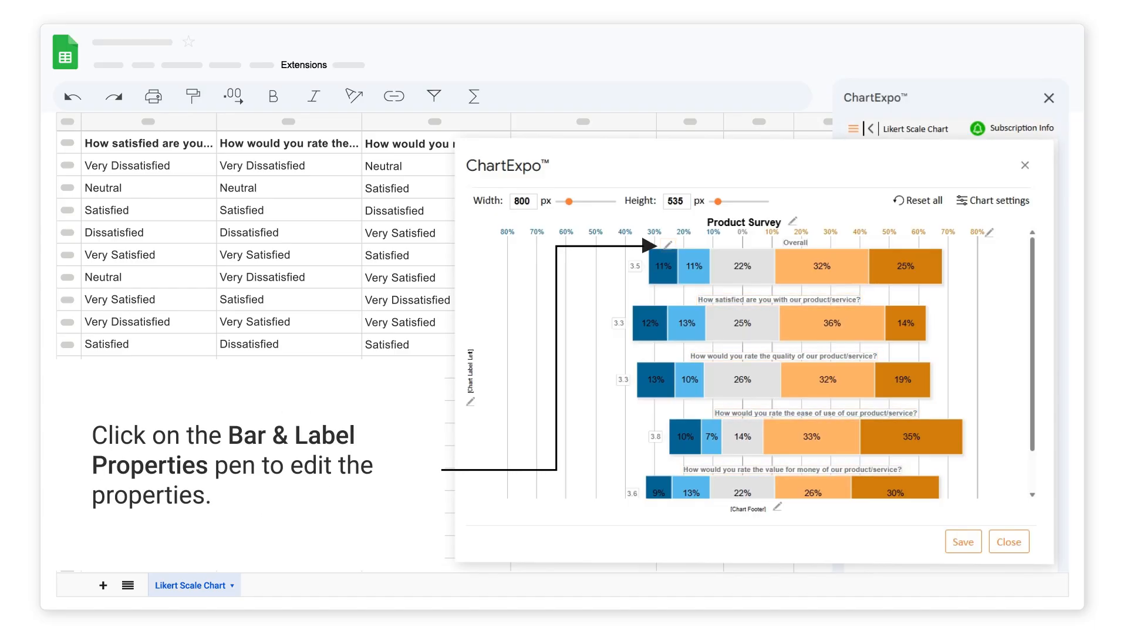
# Hide the stats values beside the bars and apply the change to all bars
pyautogui.click(667, 245)
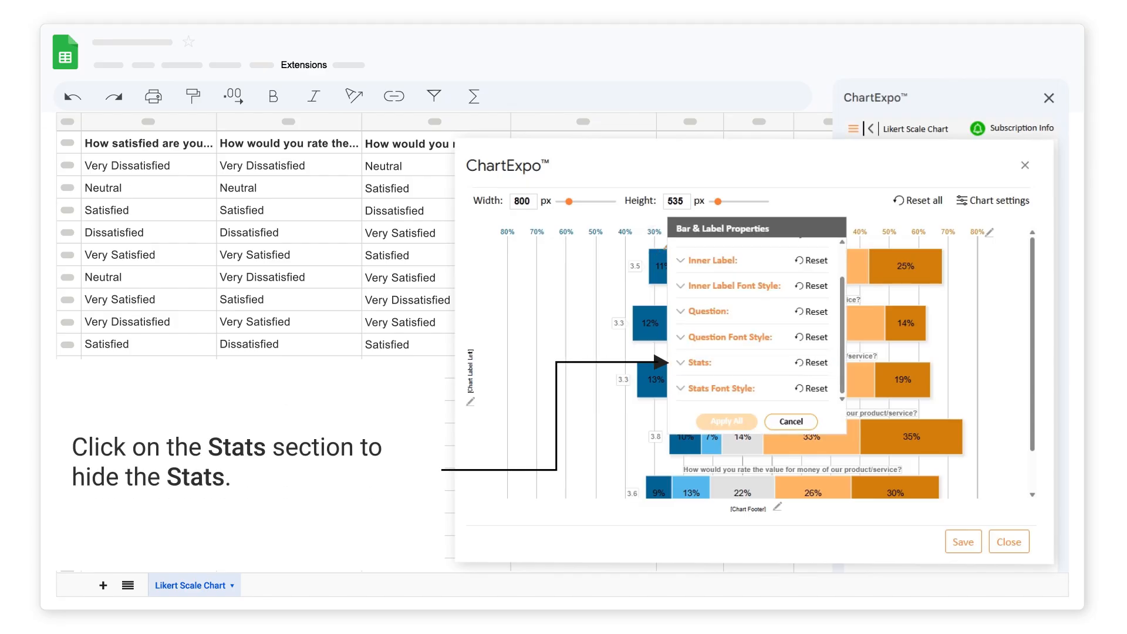
pyautogui.click(679, 362)
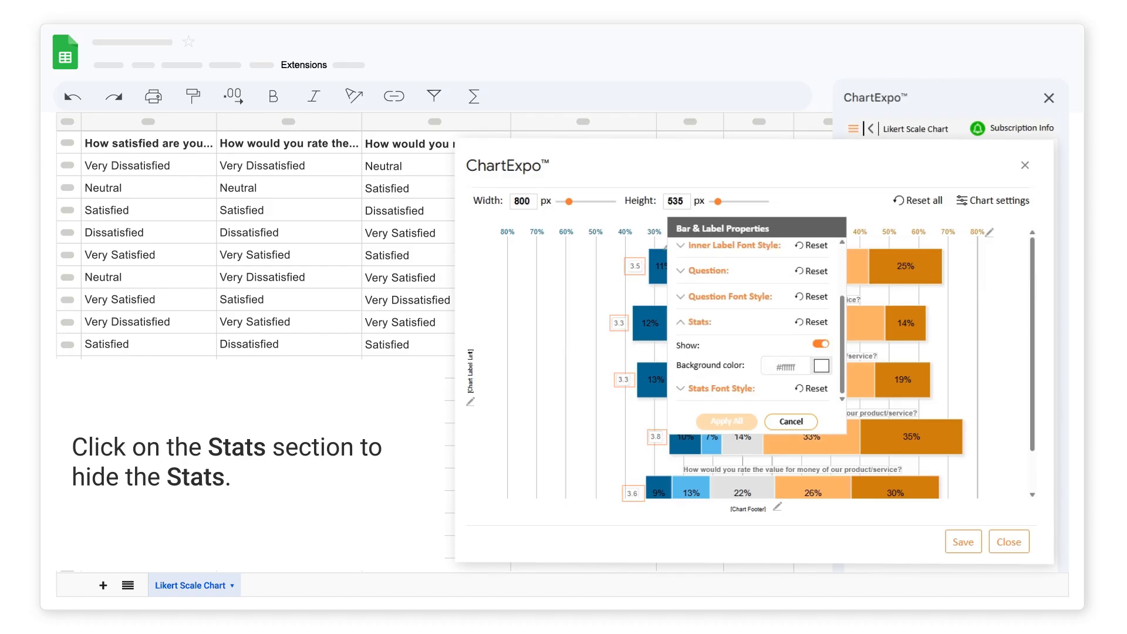
pyautogui.click(821, 343)
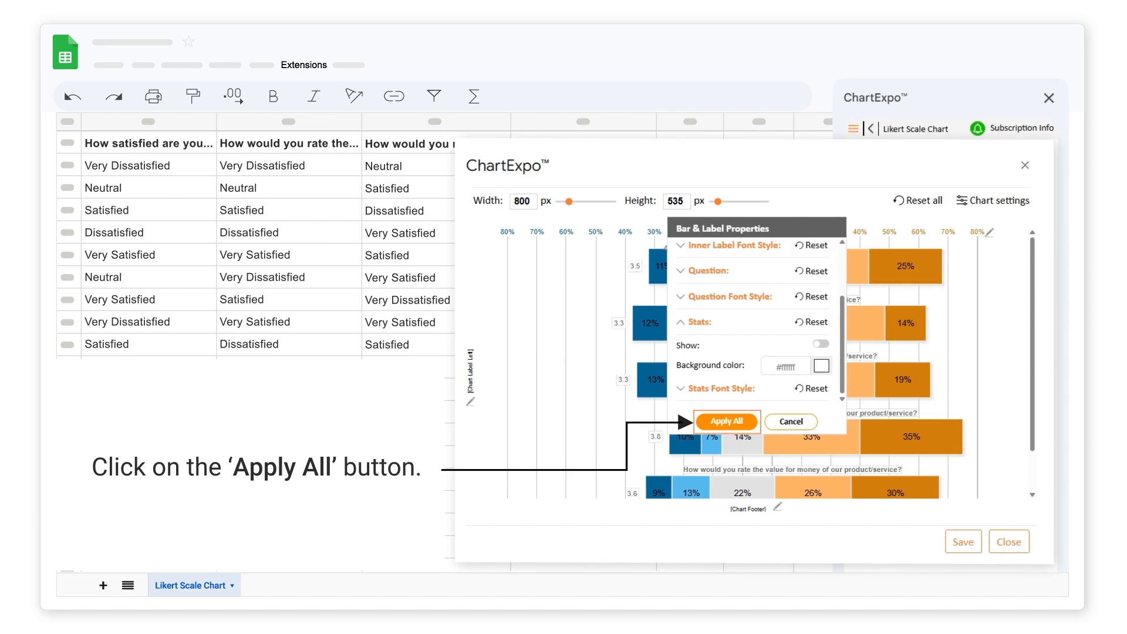
pyautogui.click(726, 421)
# Set the legend texts for ratings 1 to 5 to Very Dissatisfied, Dissatisfied, Neutral, Satisfied and Very Satisfied, and save the chart
pyautogui.moveTo(1031, 317); pyautogui.dragTo(1032, 399)
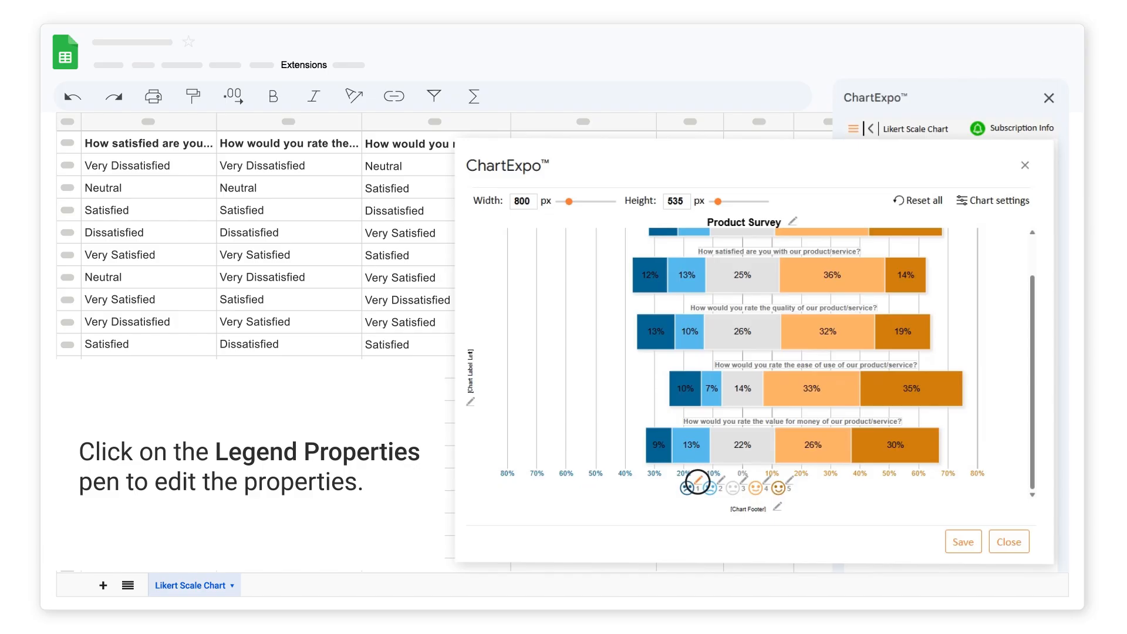
pyautogui.click(697, 479)
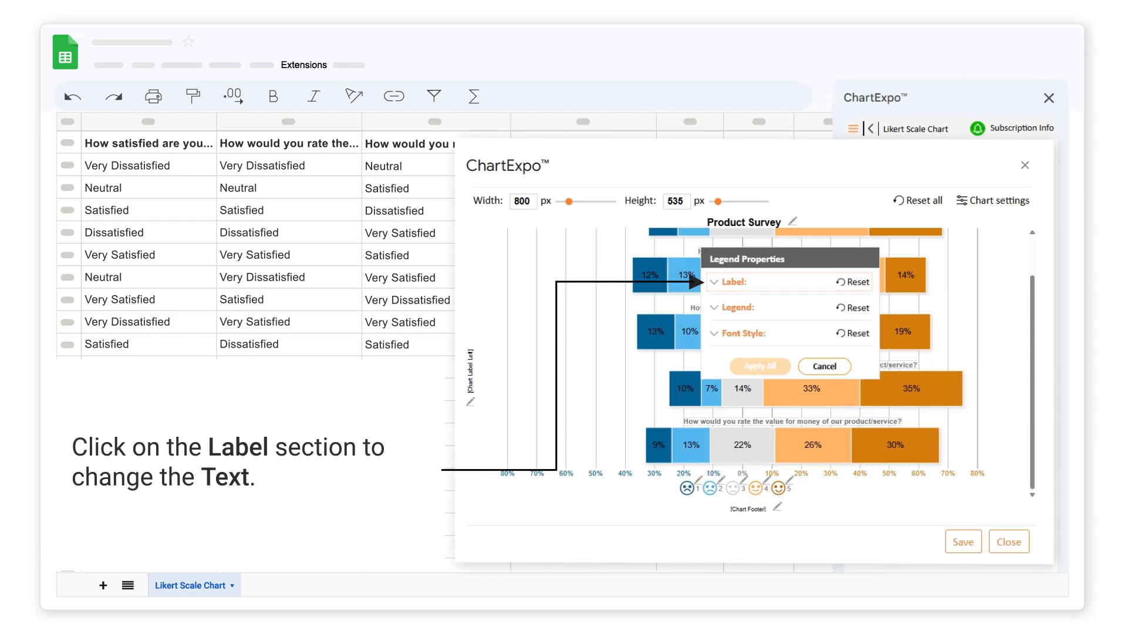
pyautogui.click(709, 282)
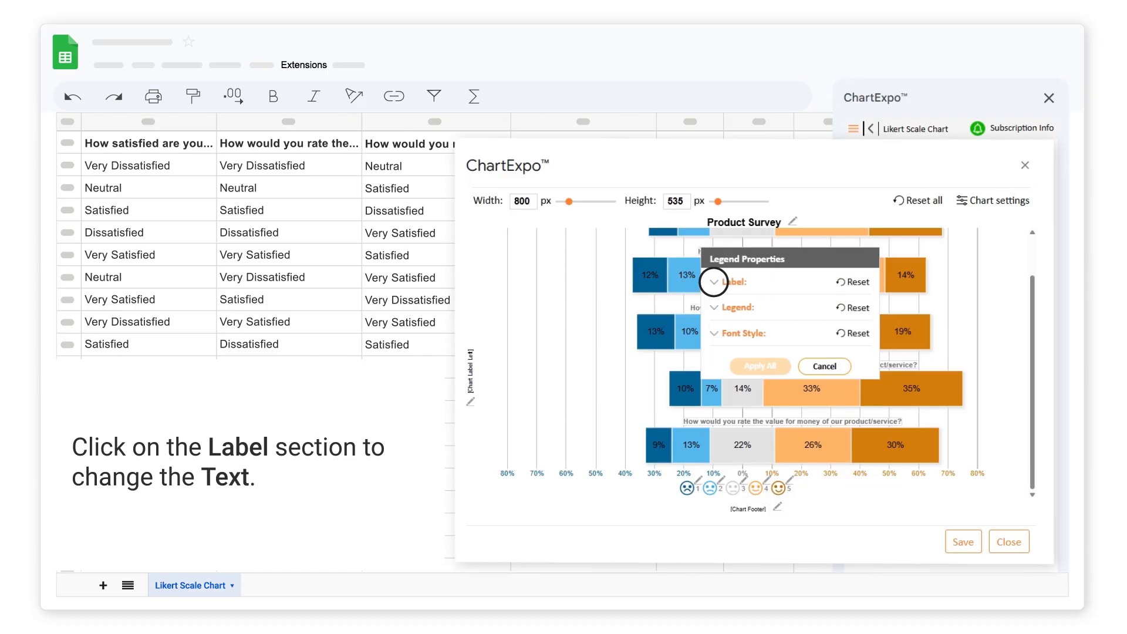
pyautogui.write('Very Dissatisfied')
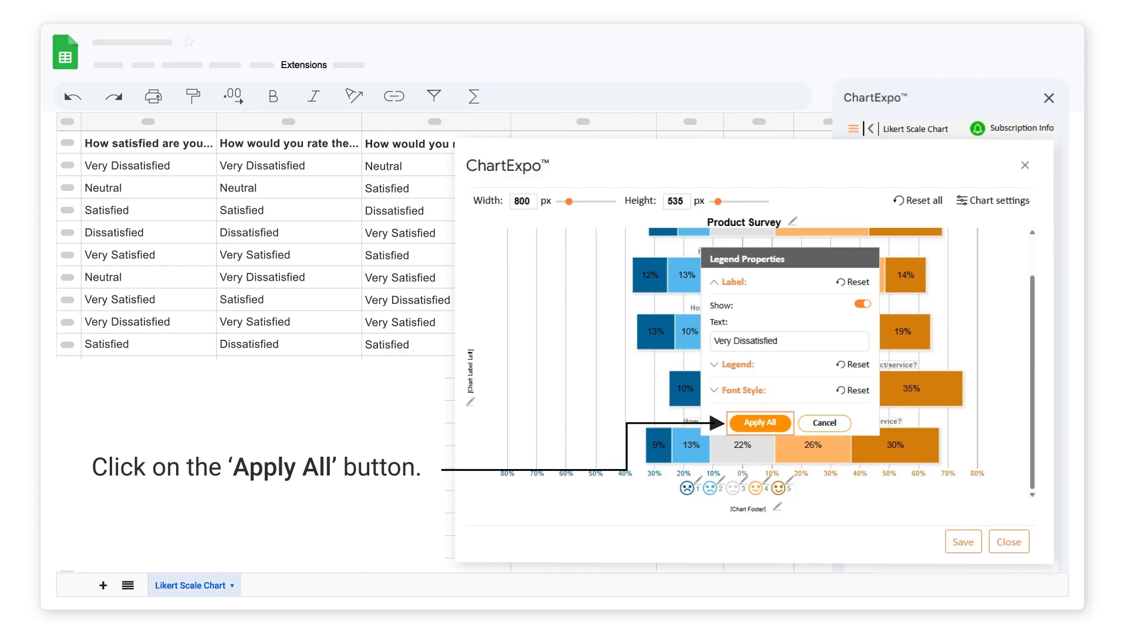
pyautogui.click(760, 422)
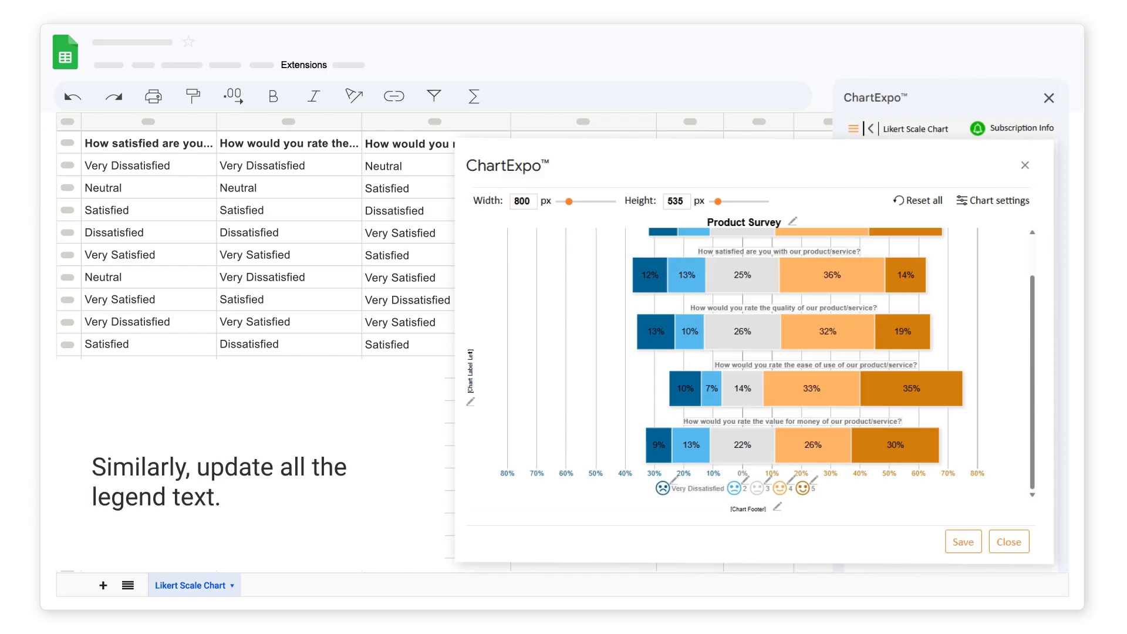
pyautogui.click(744, 480)
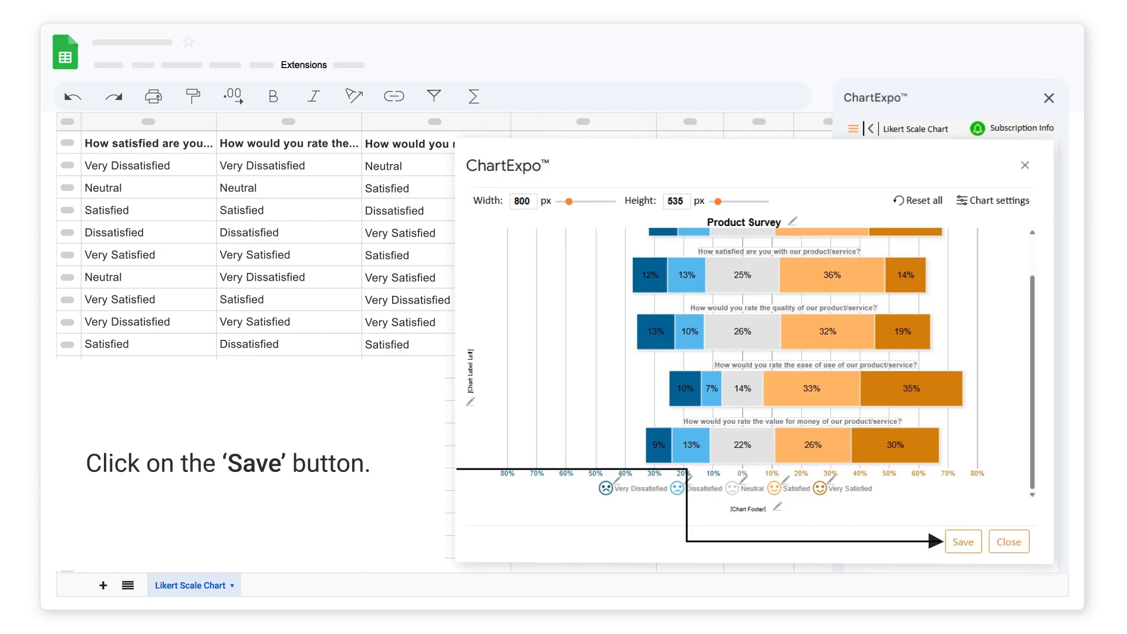
pyautogui.click(963, 541)
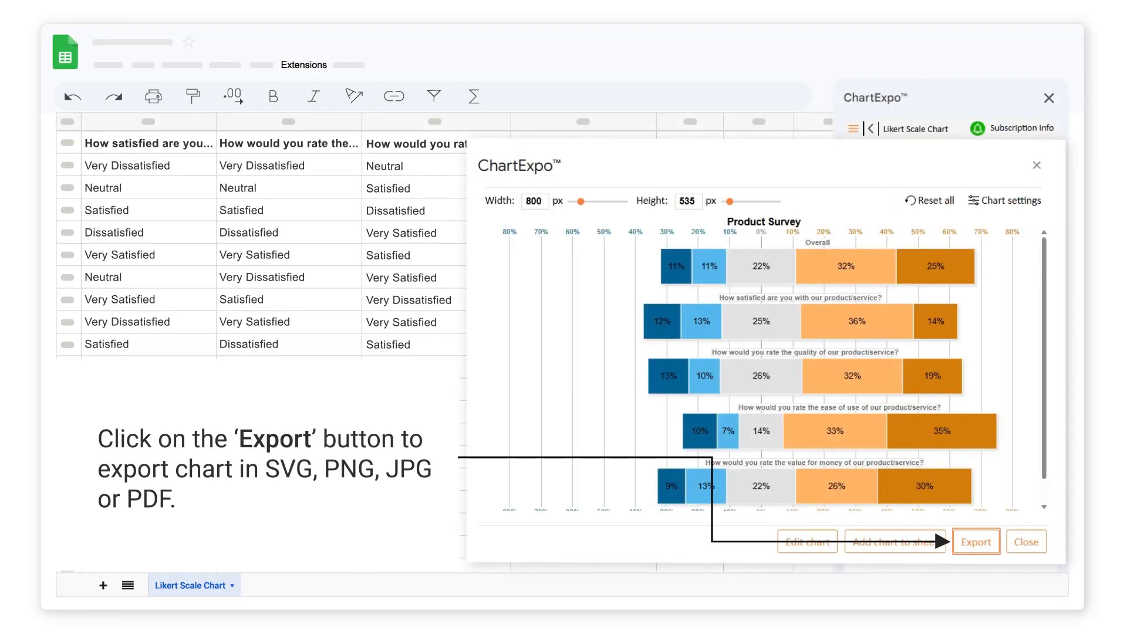
# Export the finished chart as JPG and add its image to the sheet
pyautogui.click(976, 541)
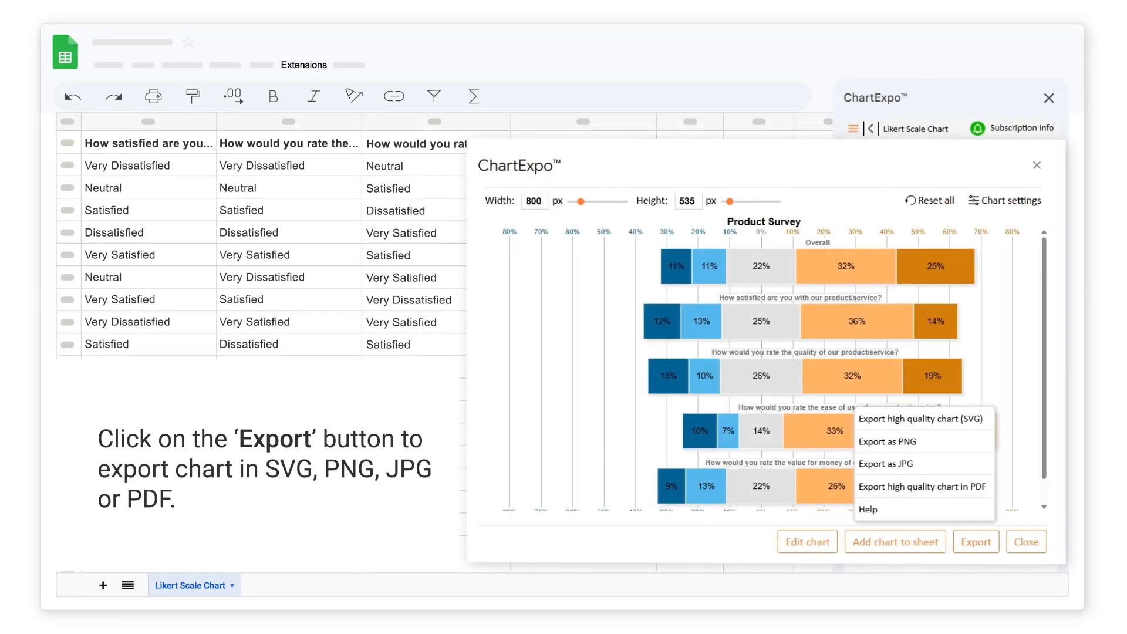
pyautogui.click(885, 463)
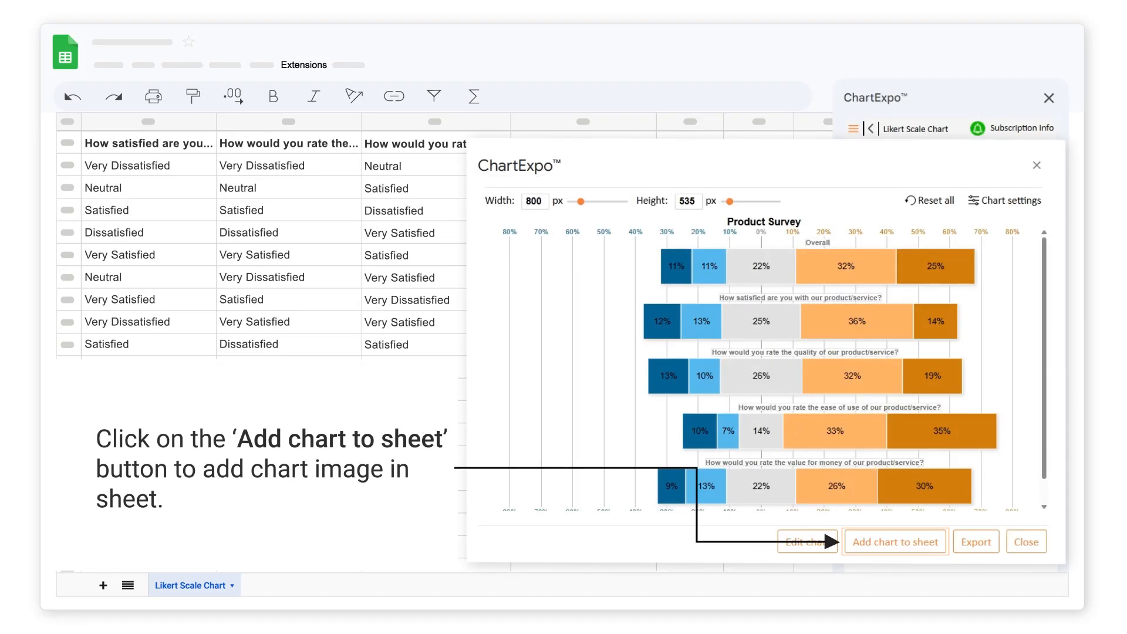
pyautogui.click(896, 540)
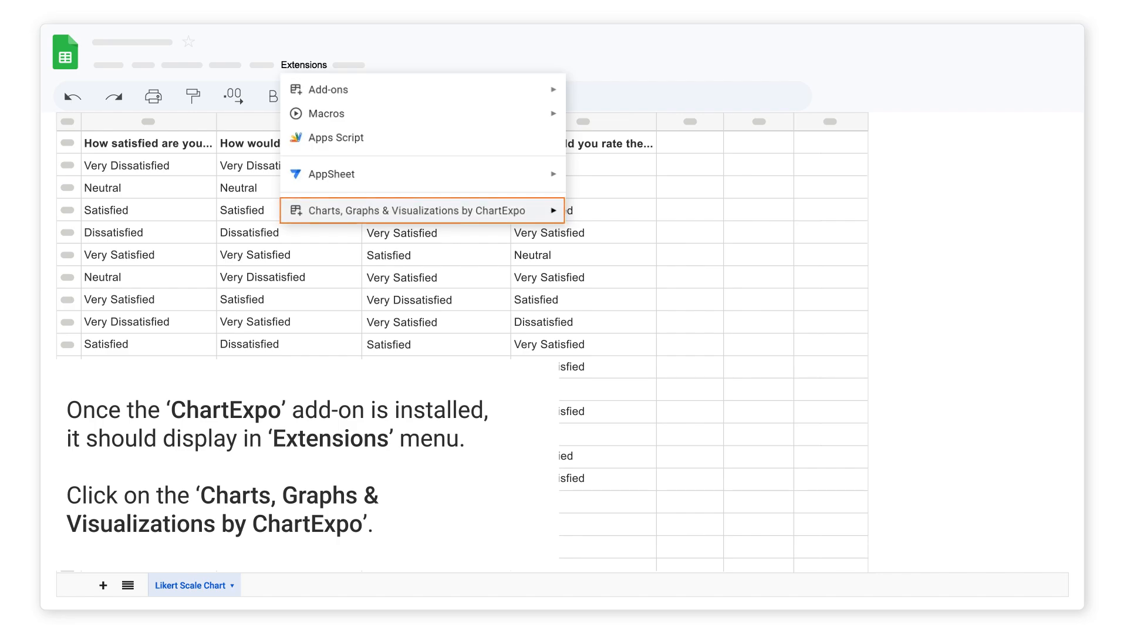
# Open the ChartExpo add-on in the survey spreadsheet and start adding a new chart
pyautogui.click(553, 210)
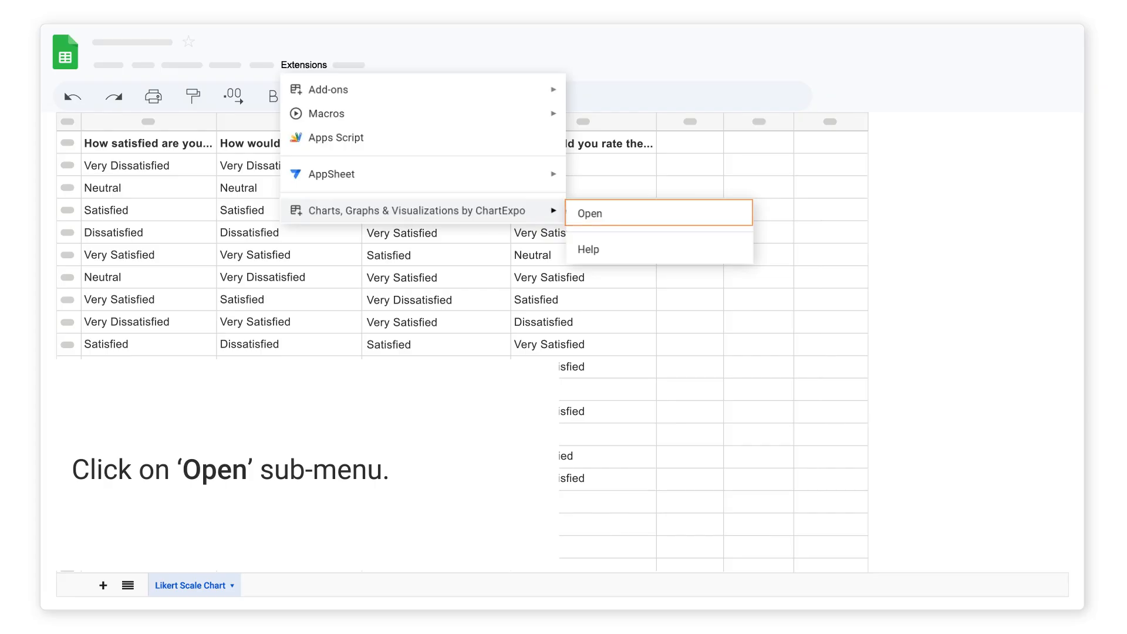
pyautogui.click(589, 214)
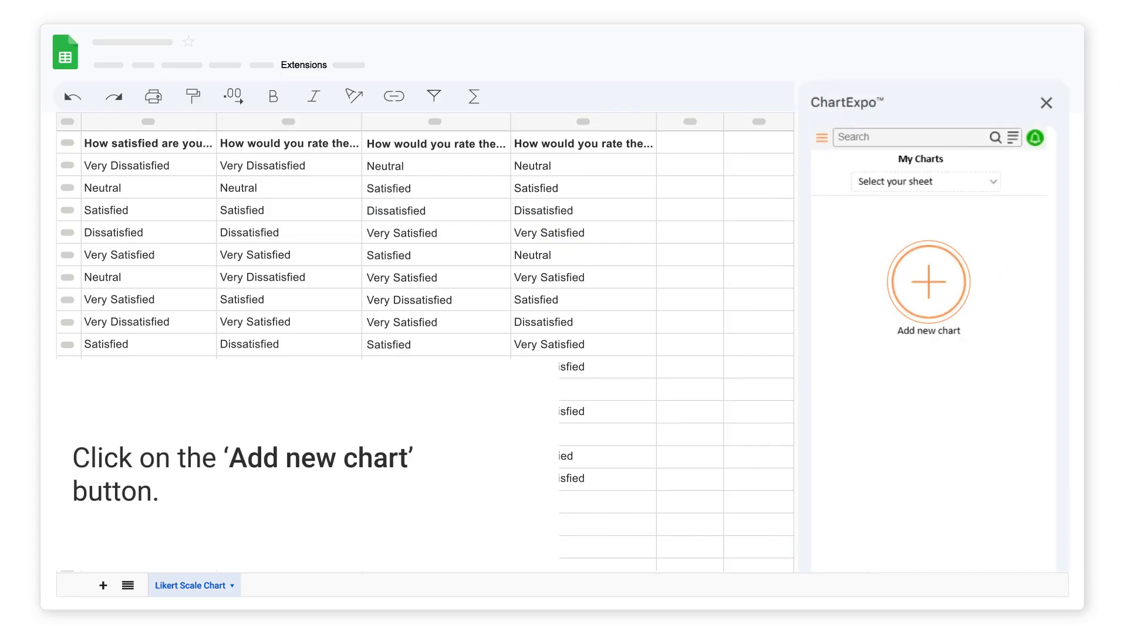
pyautogui.click(928, 281)
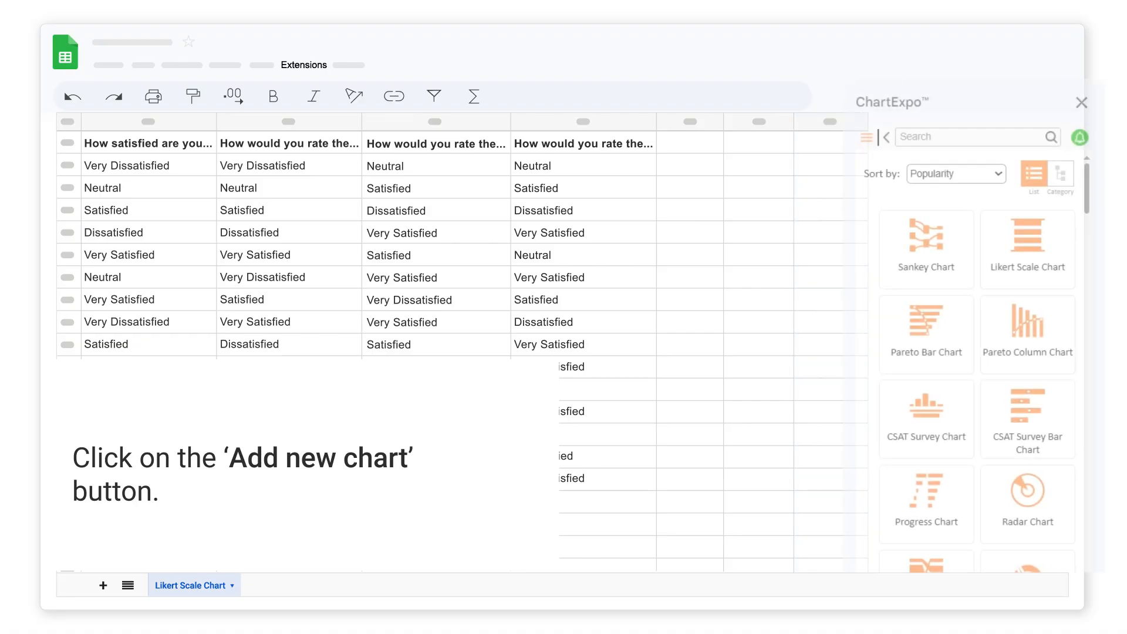